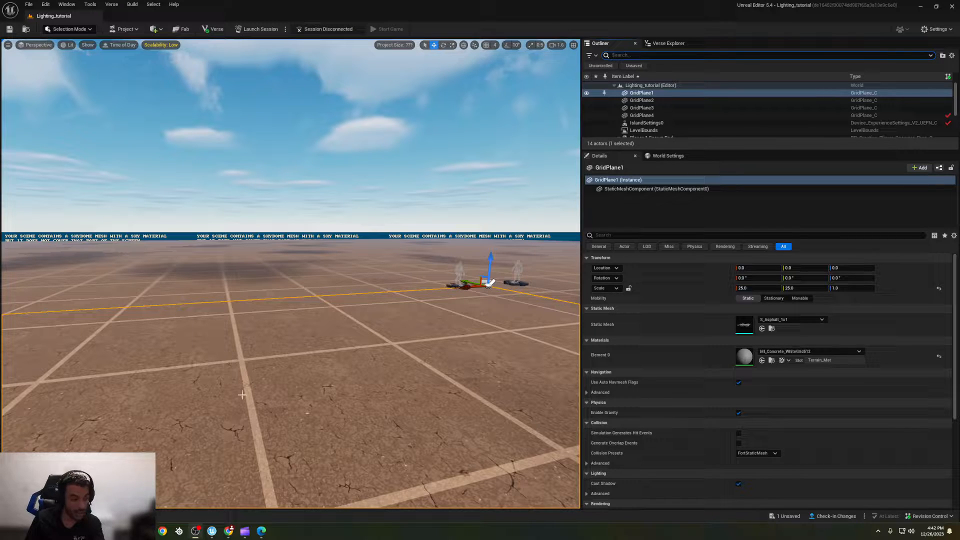
Step: Open the Lights folder inside the Fortnite Galleries in the content browser
left_click(33, 516)
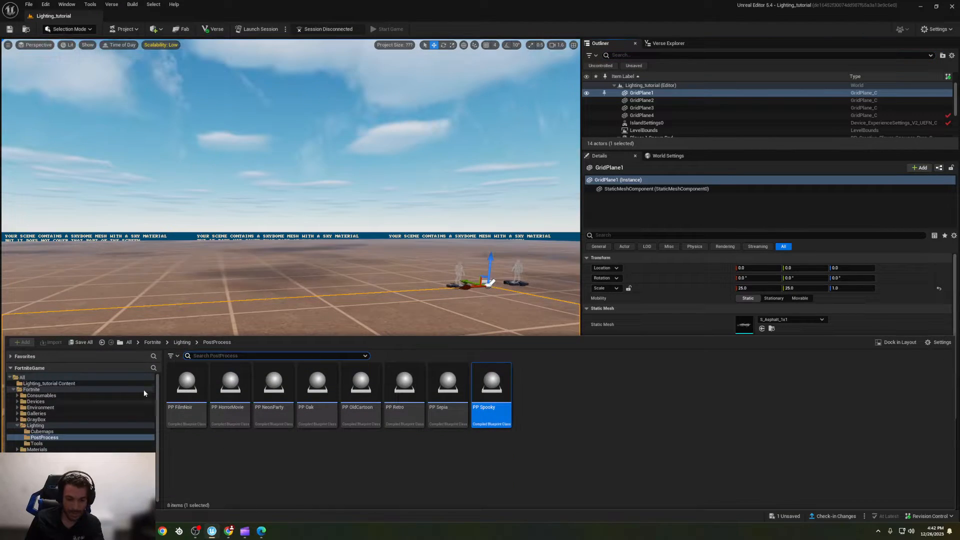
left_click(178, 342)
left_click(152, 343)
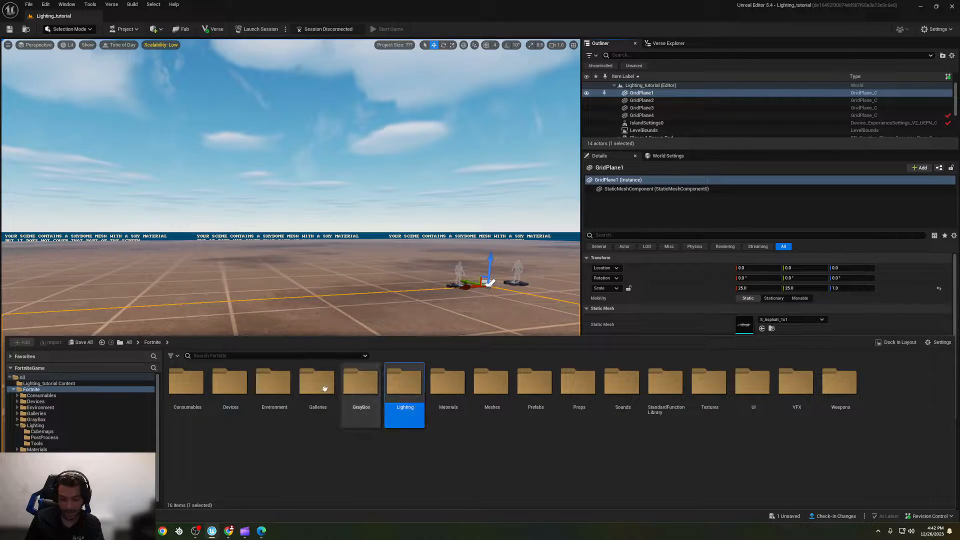
left_click(307, 387)
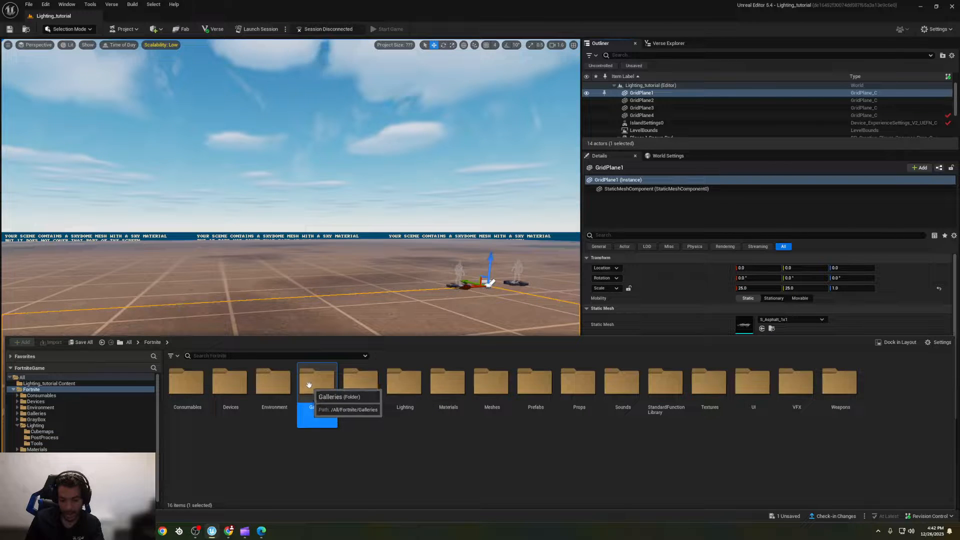
double_click(309, 385)
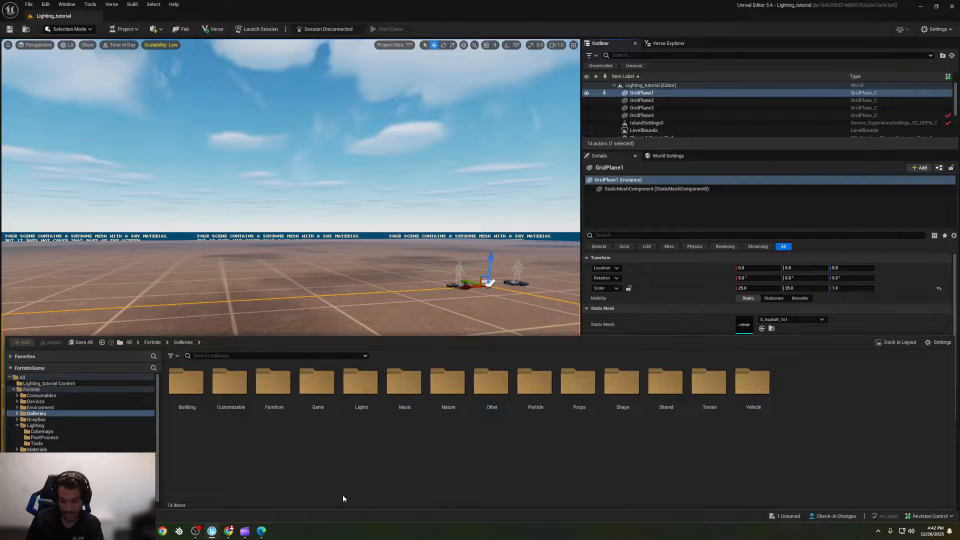
double_click(365, 402)
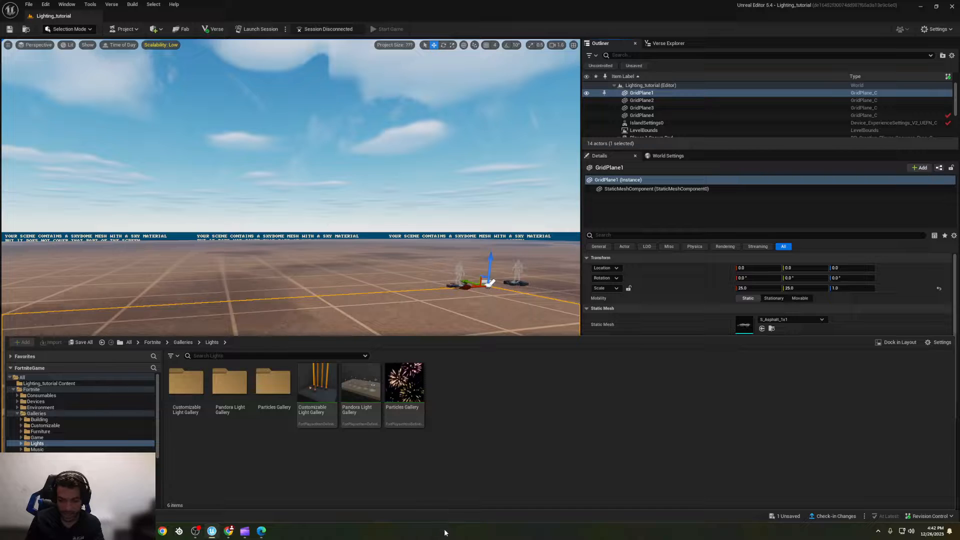
Step: Look through the assets in the Customizable Light Gallery and Pandora Light Gallery folders, returning to the Lights folder
double_click(186, 384)
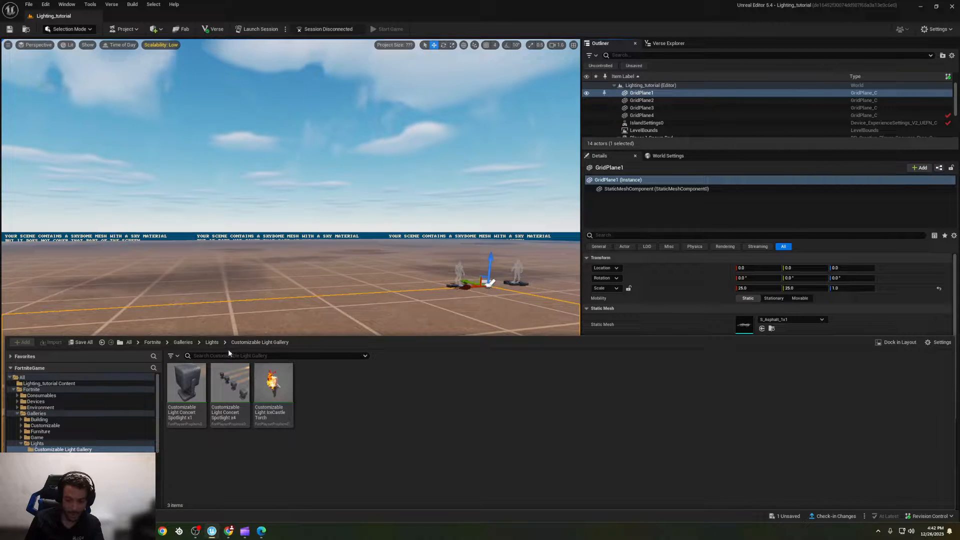
left_click(211, 342)
double_click(229, 384)
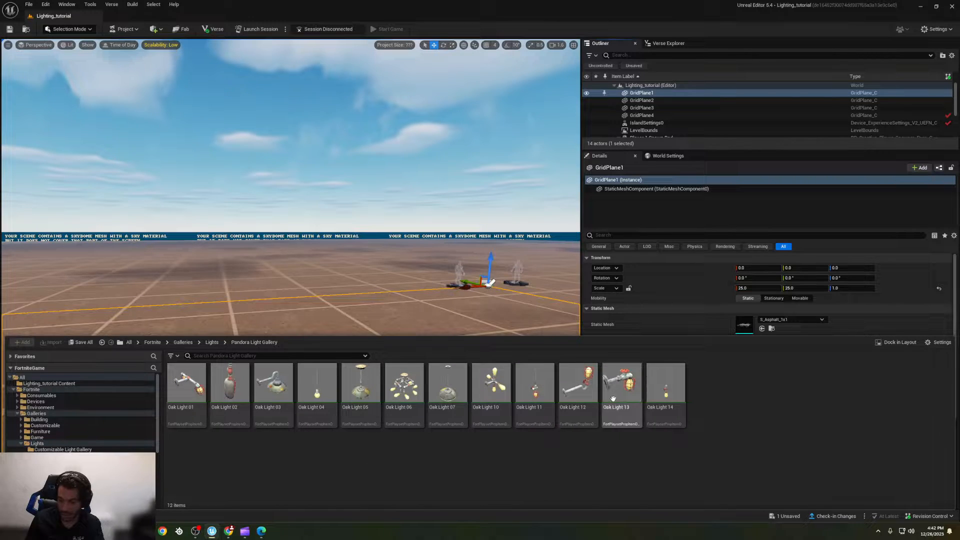
left_click(211, 342)
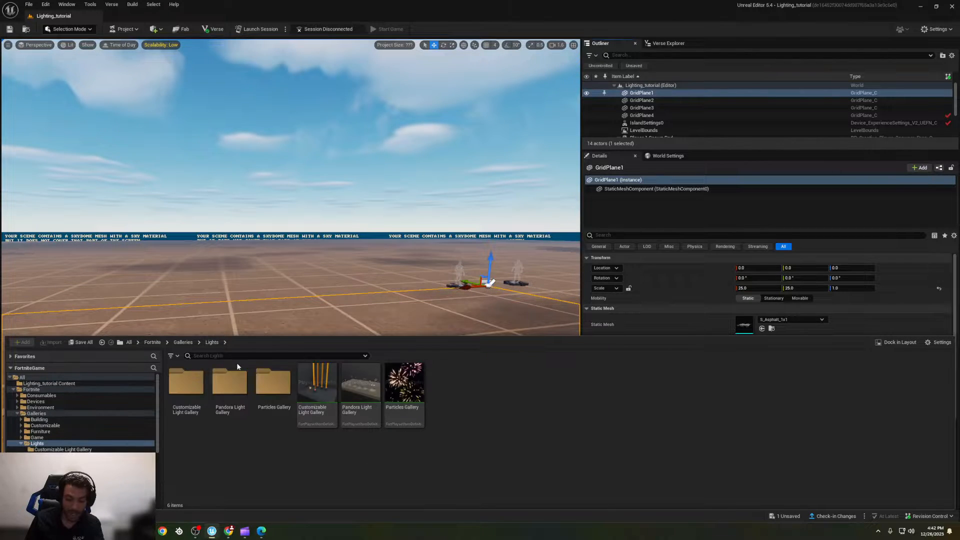
Step: Try placing Atmospheric Fireworks from the Particles Gallery folder in the level and undo the placement
double_click(320, 390)
left_click_drag(230, 390, 336, 288)
left_click_drag(323, 328, 320, 323)
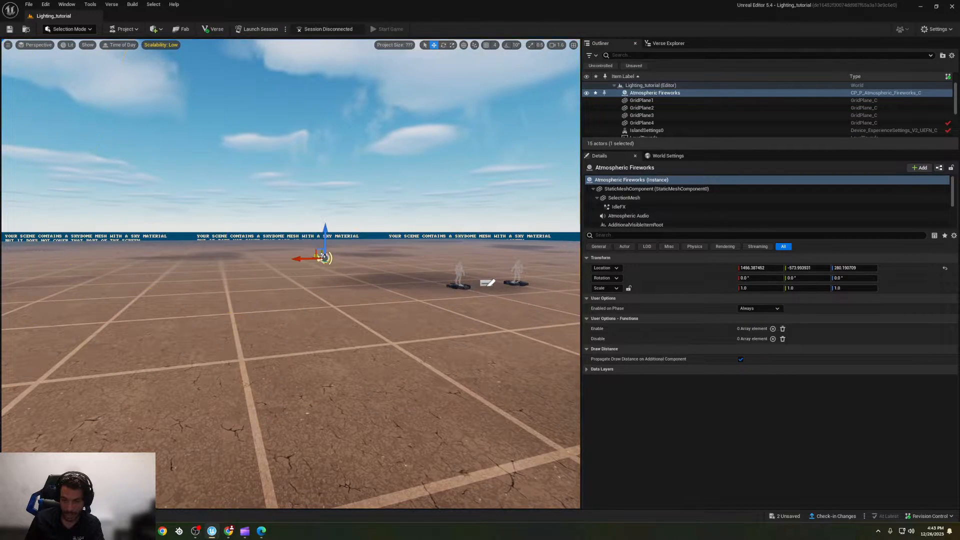
key("ctrl+z")
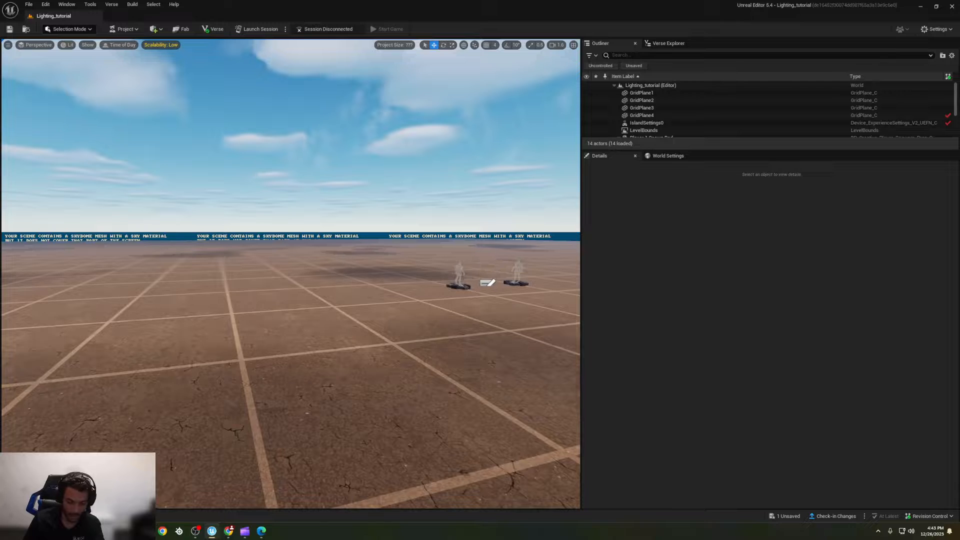
Step: Try Atmospheric Leaves Blowing in the level, view the effect, and delete the actor
key("ctrl+space")
left_click_drag(360, 467, 353, 299)
right_click_drag(359, 216, 366, 352)
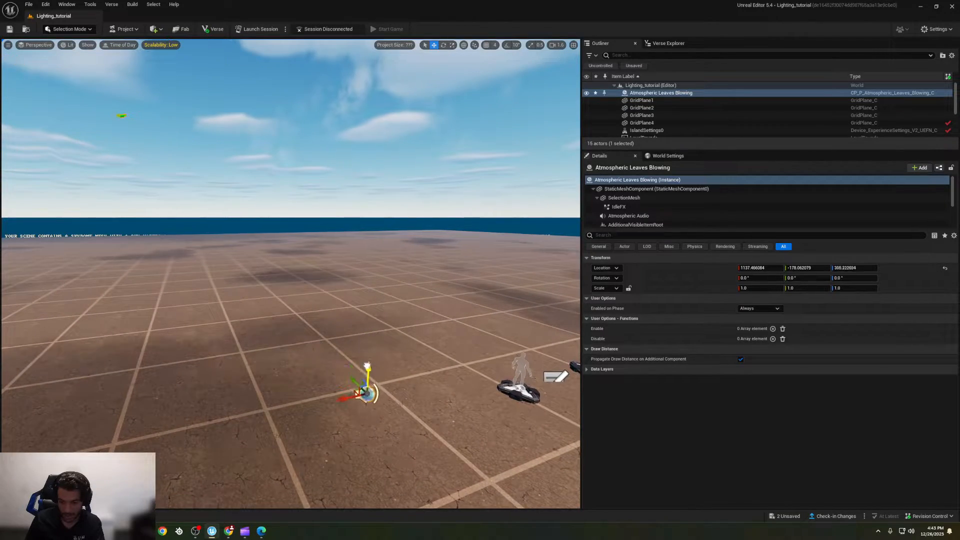
right_click_drag(363, 481, 369, 463)
key("Delete")
Step: Place Atmospheric Sparkles from the Particles Gallery on the ground and view the particles around it with nothing selected
key("ctrl+space")
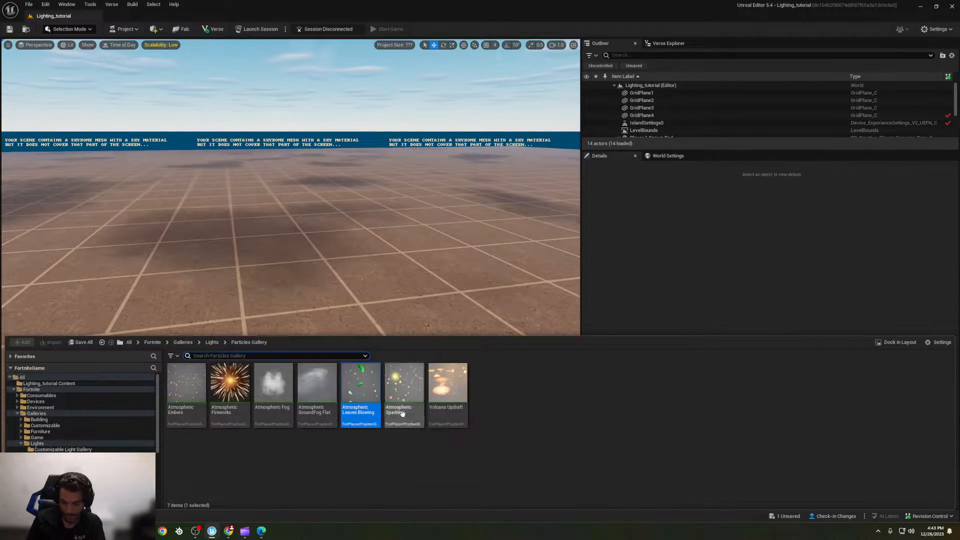
left_click_drag(395, 316, 365, 332)
right_click_drag(365, 332, 449, 240)
left_click(364, 306)
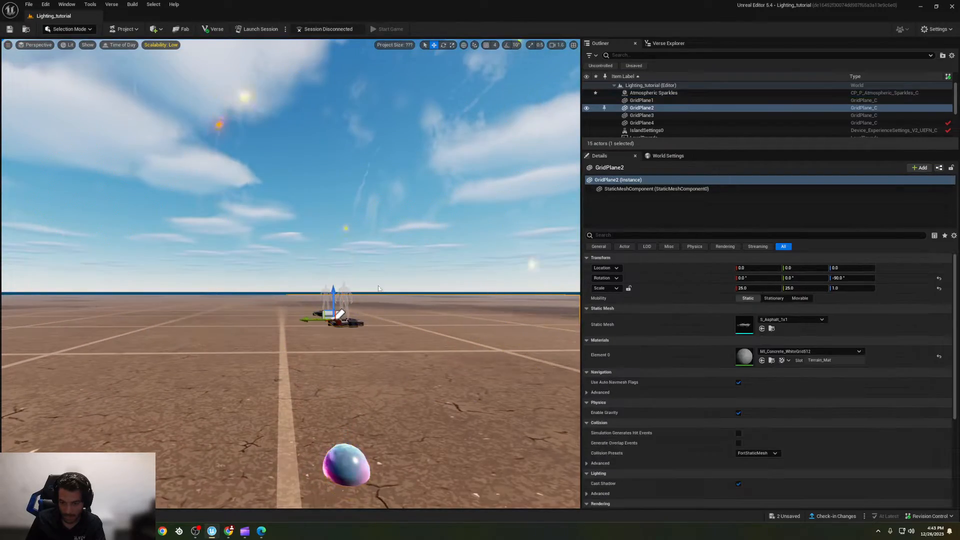
right_click_drag(364, 306, 382, 347)
key("Escape")
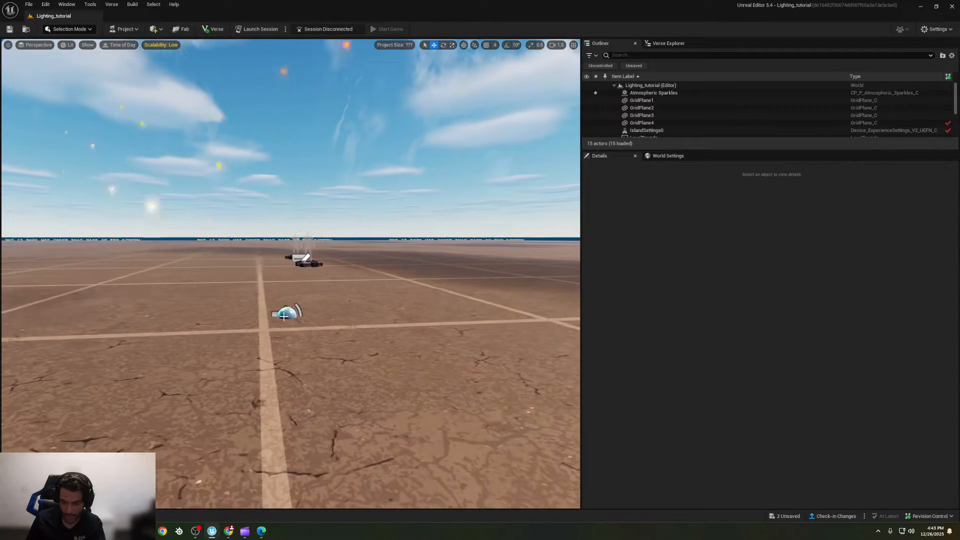
Step: Examine the rendering, lighting, lighting channel and HLOD settings of the Atmospheric Sparkles actor's IdleFX component
left_click(286, 313)
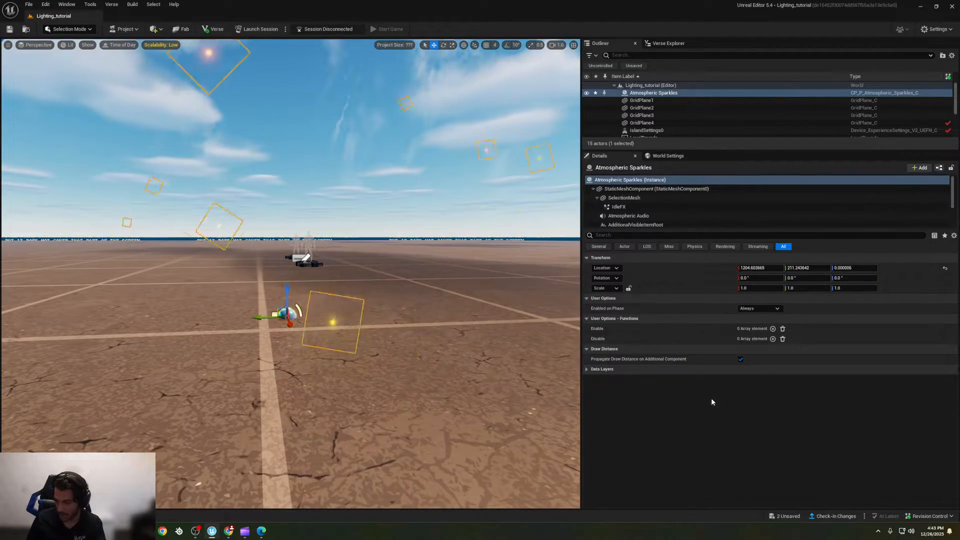
left_click(625, 208)
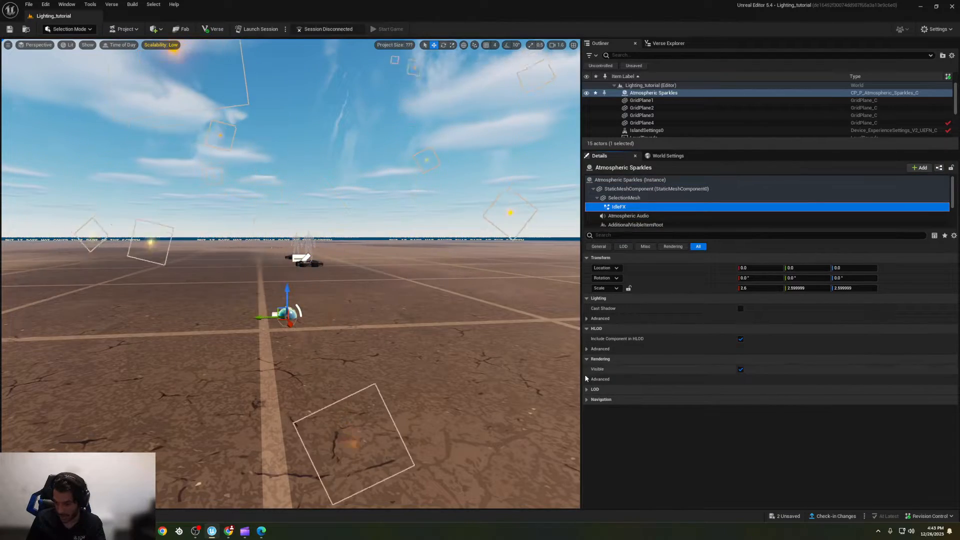
left_click(587, 380)
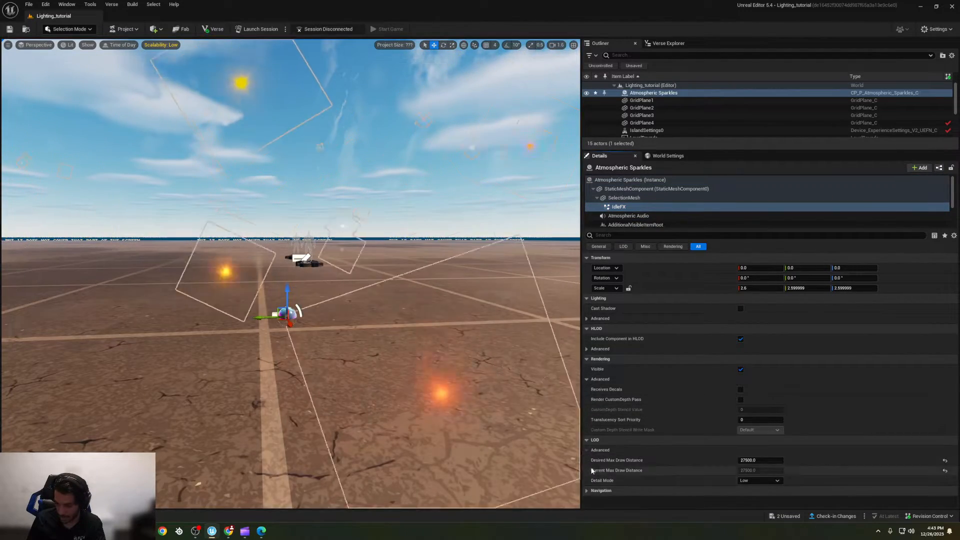
left_click(618, 320)
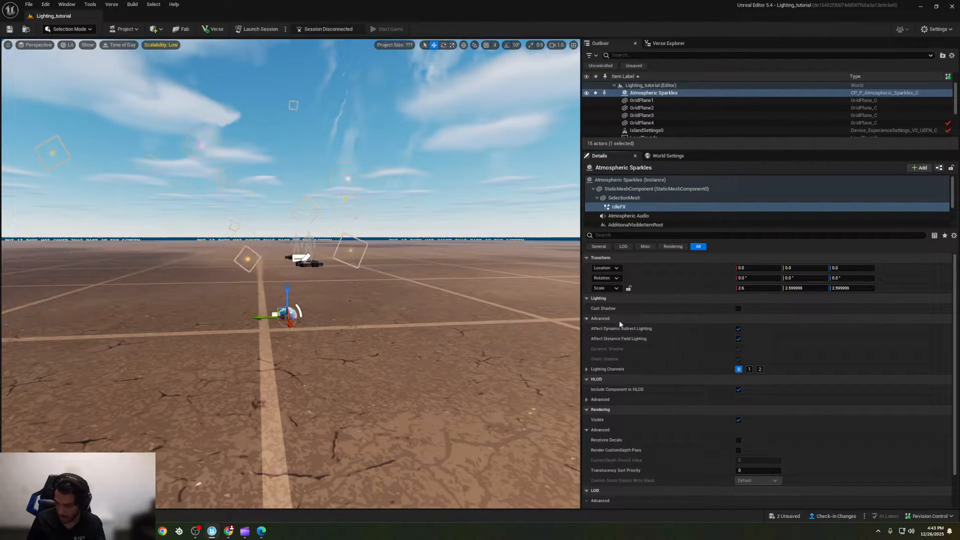
left_click(587, 369)
left_click(586, 430)
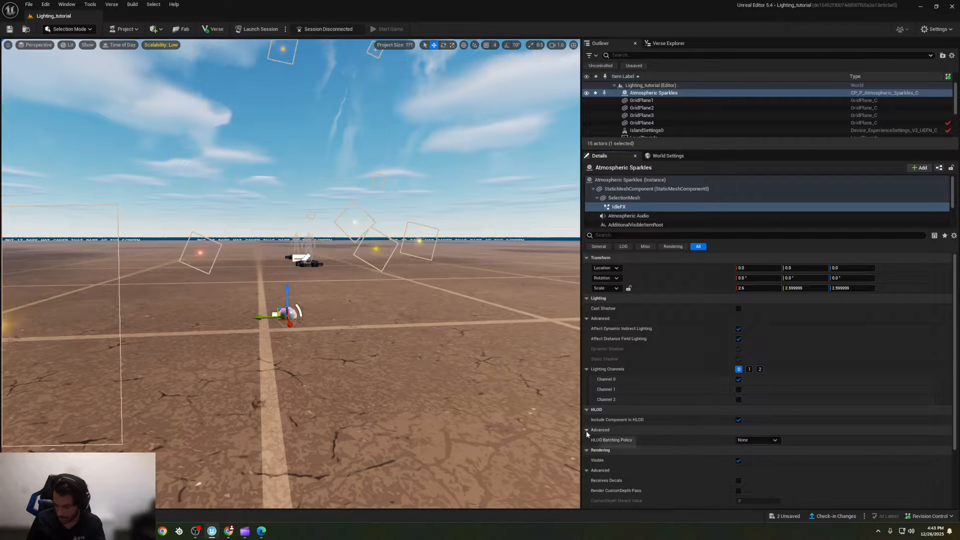
scroll(600, 423, "down", 2)
Step: Examine the lighting, rendering and LOD properties of the sparkles actor's ParticleSystemComponent_13
scroll(655, 223, "down", 3)
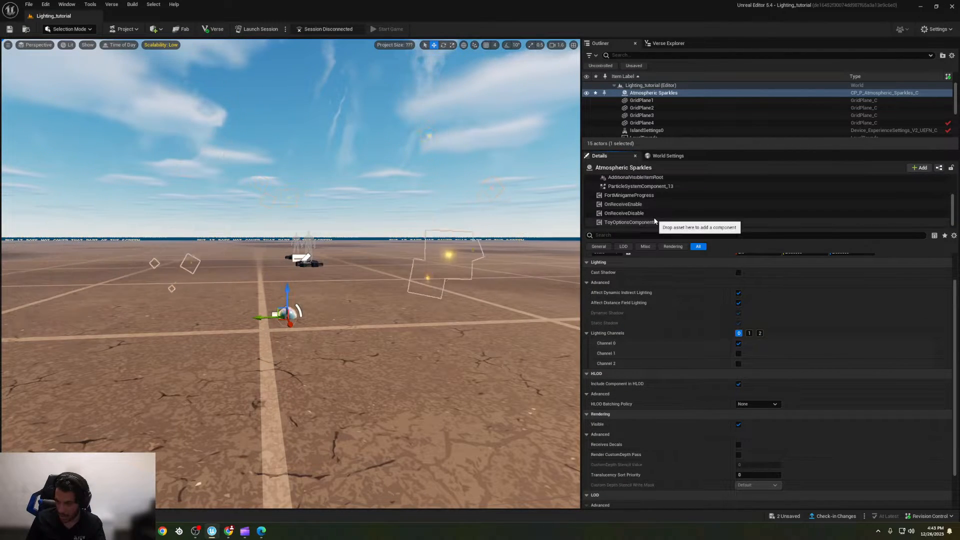
left_click(649, 187)
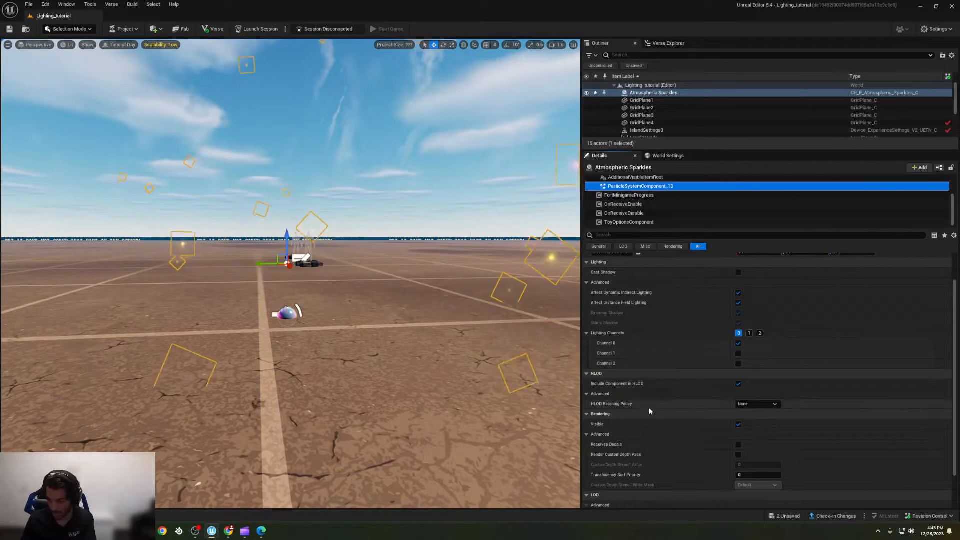
scroll(620, 383, "down", 4)
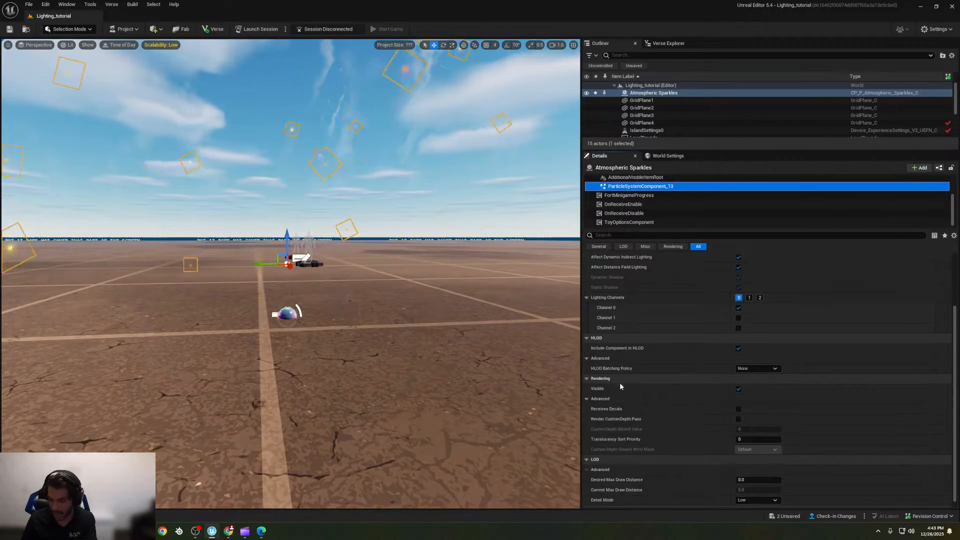
scroll(632, 487, "up", 3)
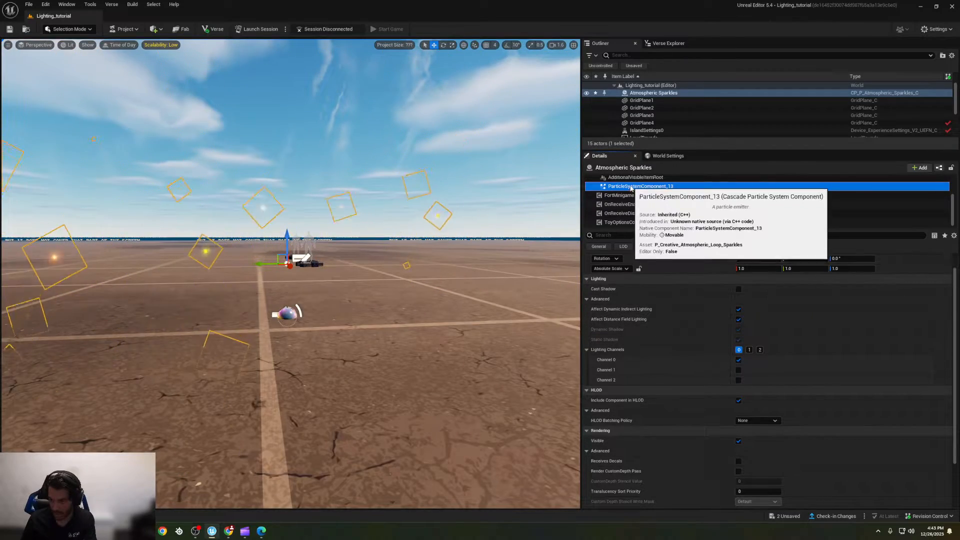
Step: Check the SelectionMesh properties of the sparkles actor and review its IdleFX component's settings down to LOD
scroll(634, 203, "up", 2)
left_click(629, 186)
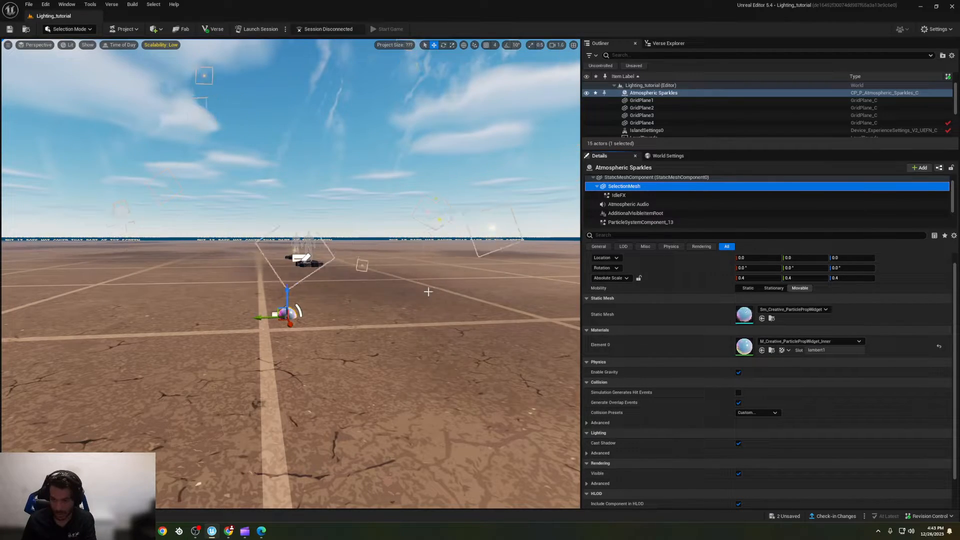
scroll(643, 194, "up", 1)
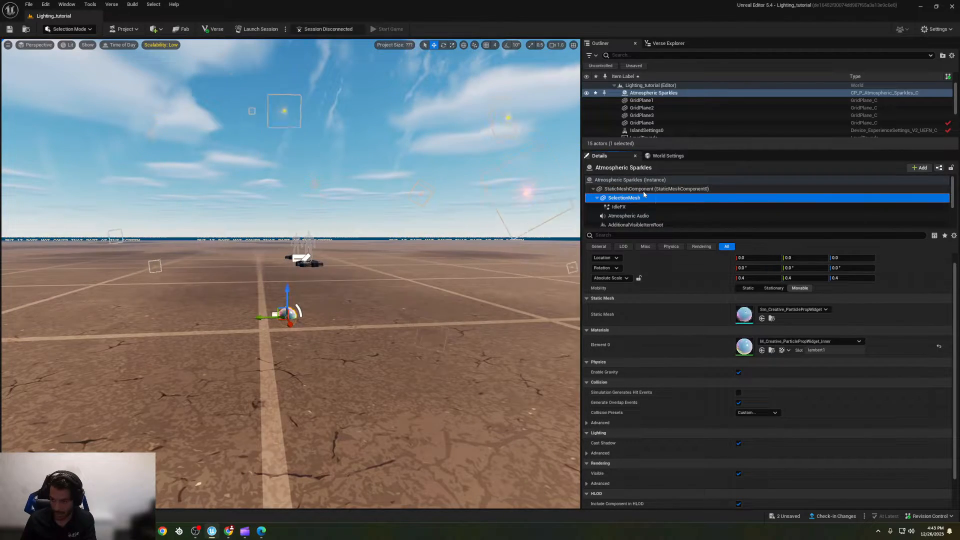
left_click(620, 207)
right_click_drag(401, 327, 349, 279)
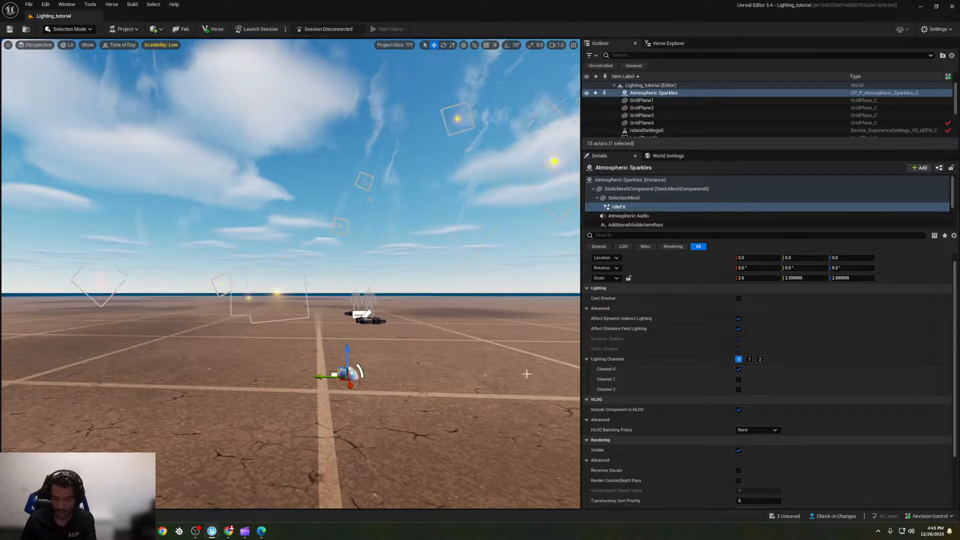
scroll(652, 352, "down", 3)
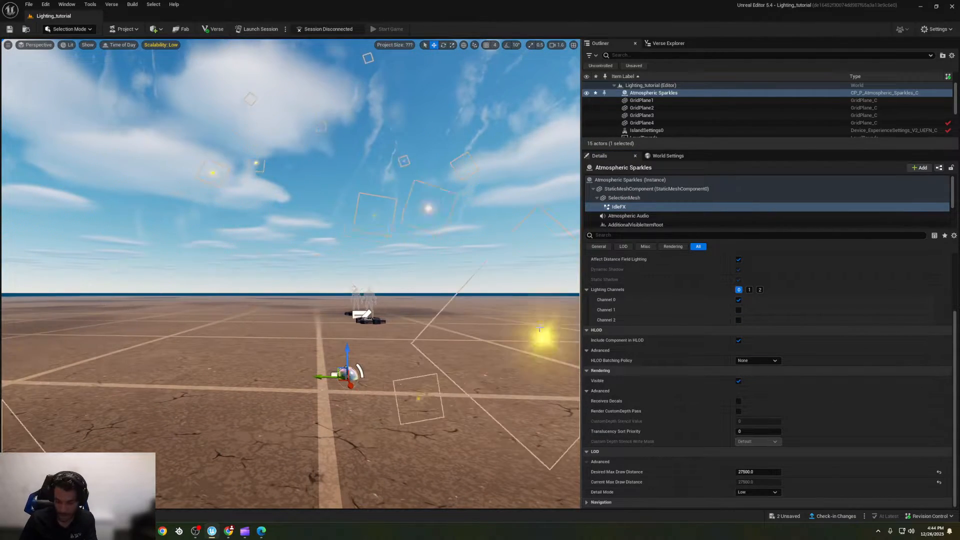
Step: Delete the Atmospheric Sparkles actor from the level
left_click(283, 402)
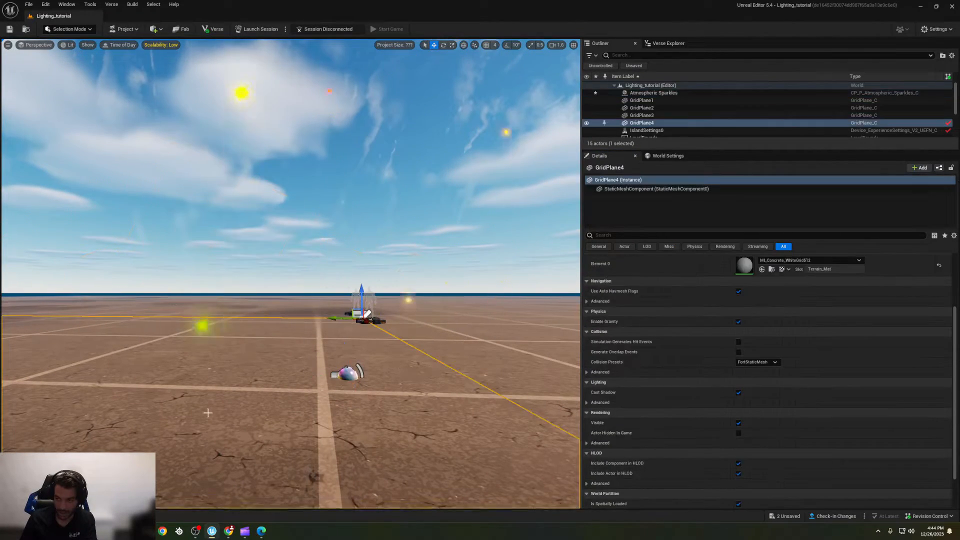
left_click(339, 372)
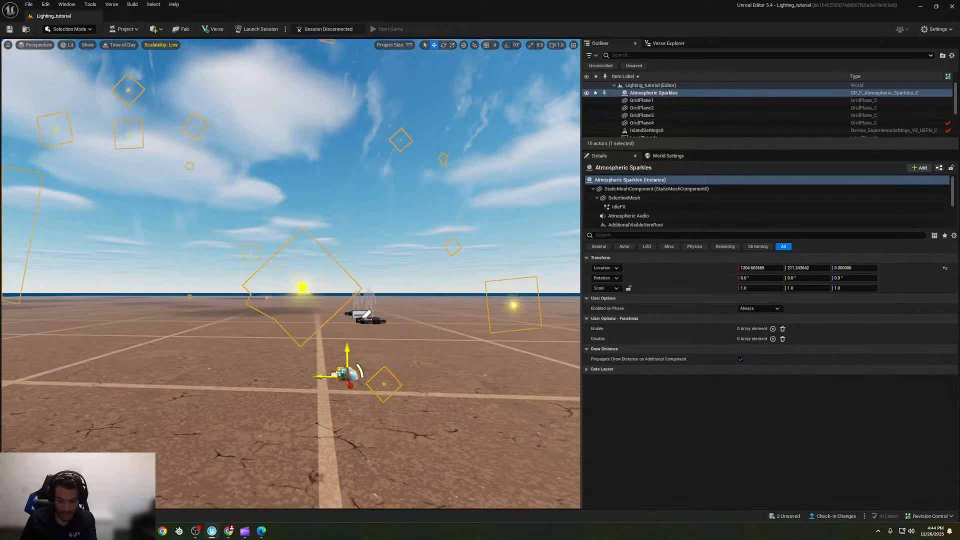
key("Delete")
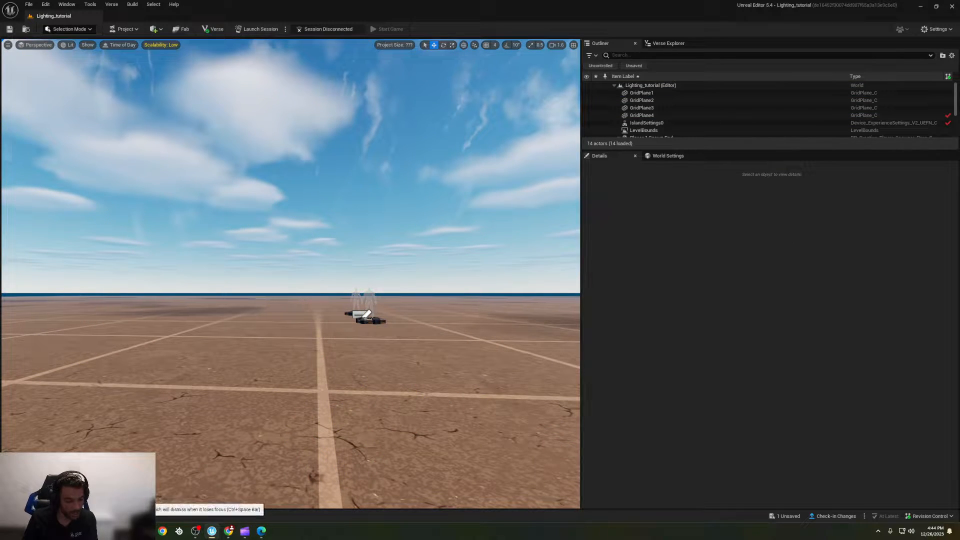
Step: Try Atmospheric Fog from the Particles Gallery in the level, view it from another angle, and delete the actor
left_click(22, 516)
left_click_drag(273, 450, 318, 340)
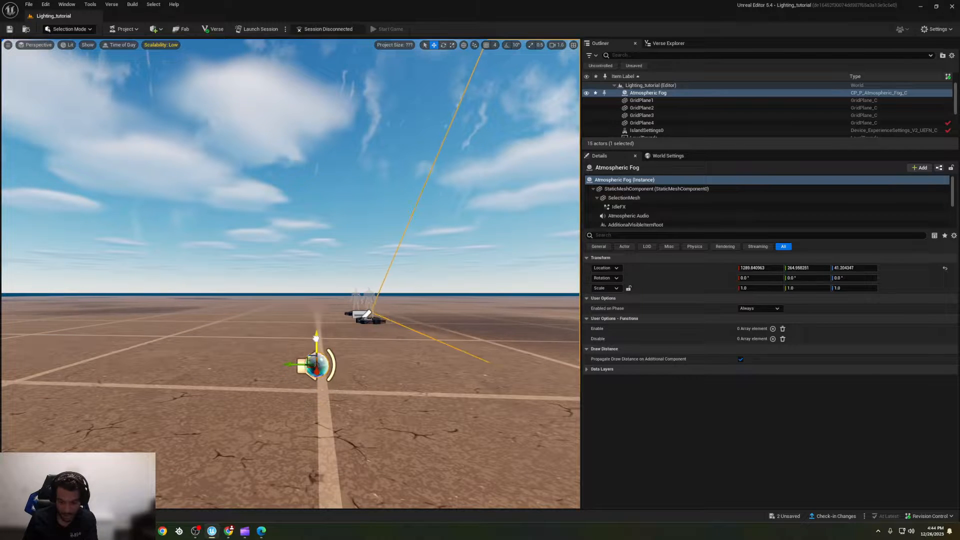
right_click_drag(319, 347, 336, 363)
key("a")
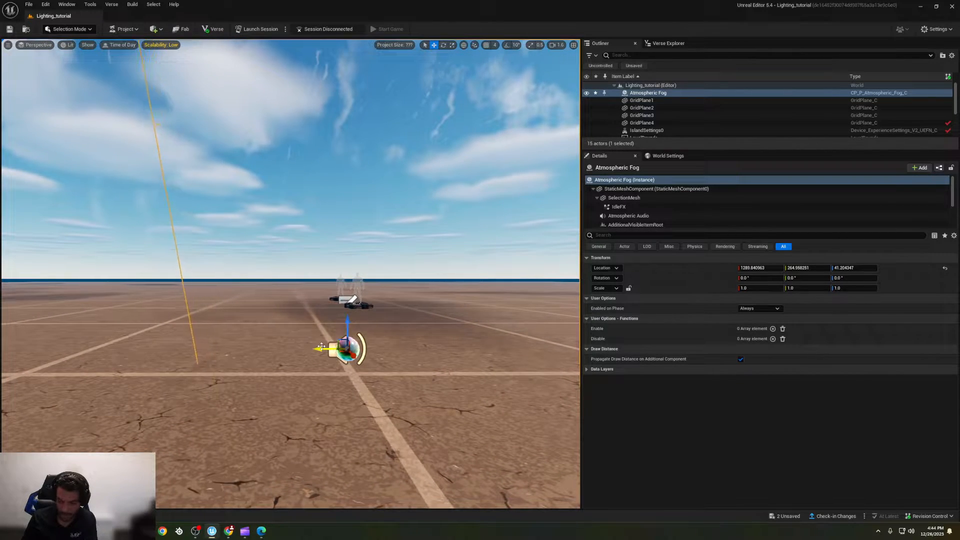
key("Delete")
Step: Reopen the content browser and return from the Particles Gallery to the Galleries folder
key("ctrl+space")
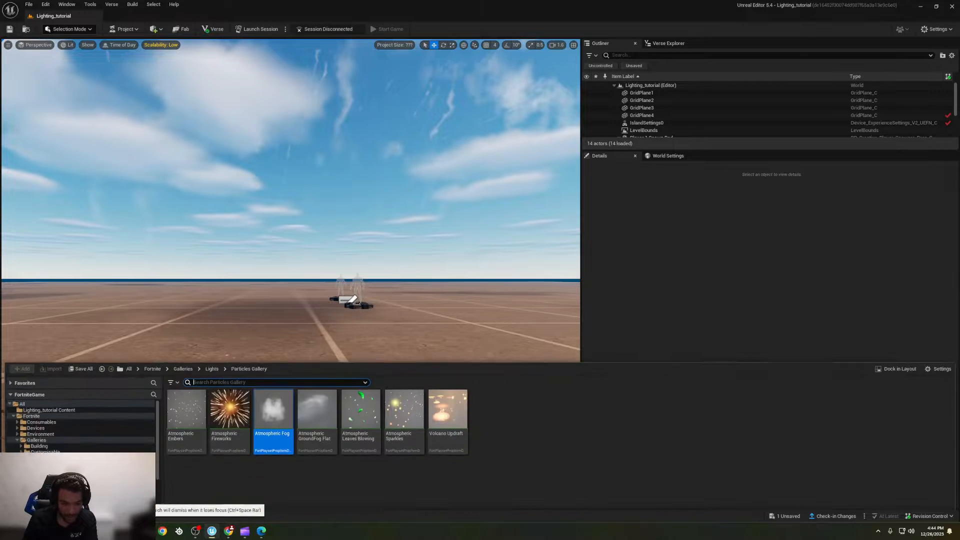
left_click(212, 342)
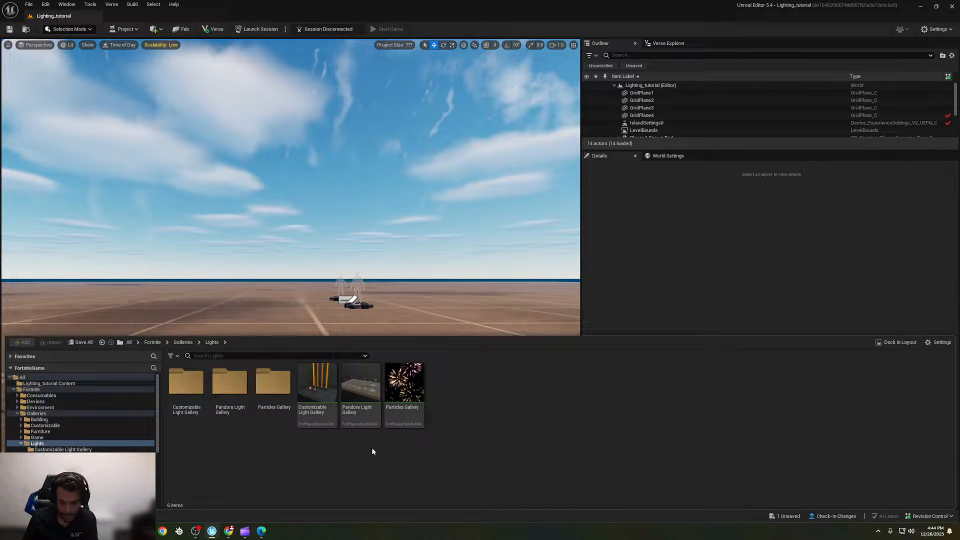
left_click(183, 341)
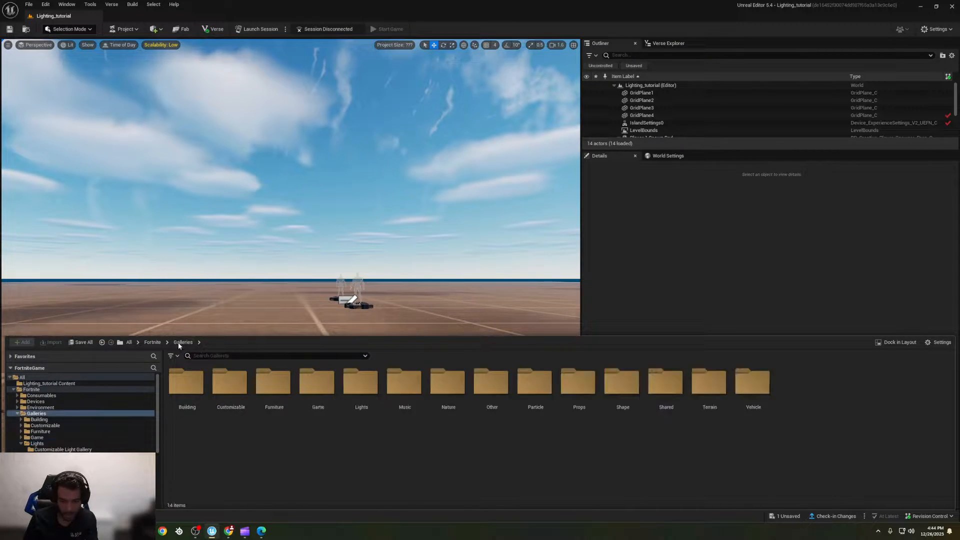
Step: Open the Cubemaps folder under Fortnite Lighting and look through the Day, Evening, Morning and Night cubemaps
left_click(153, 342)
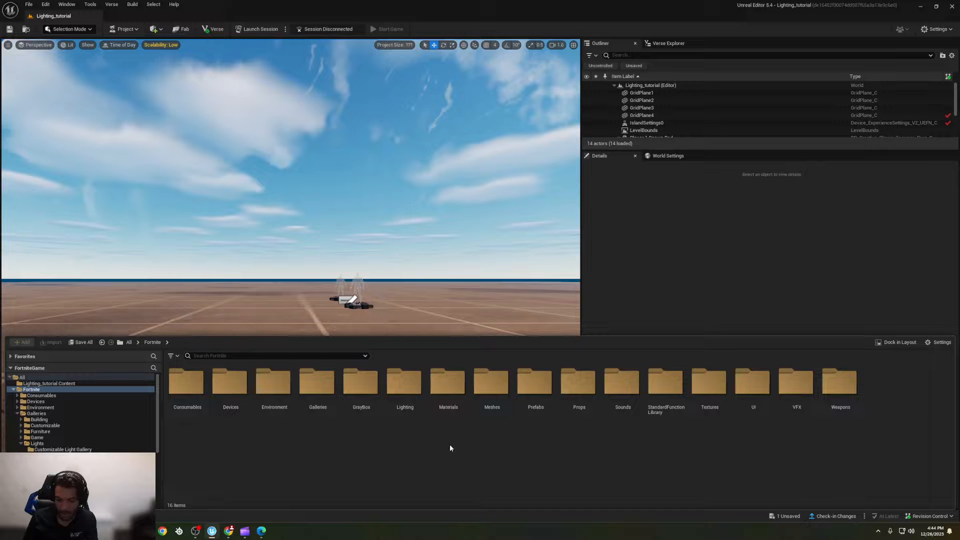
double_click(405, 399)
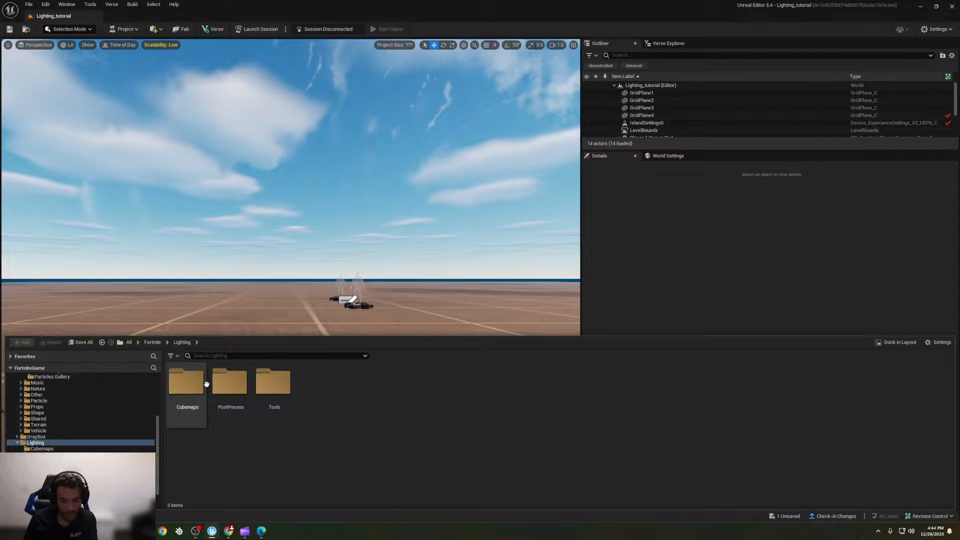
left_click(203, 385)
double_click(203, 386)
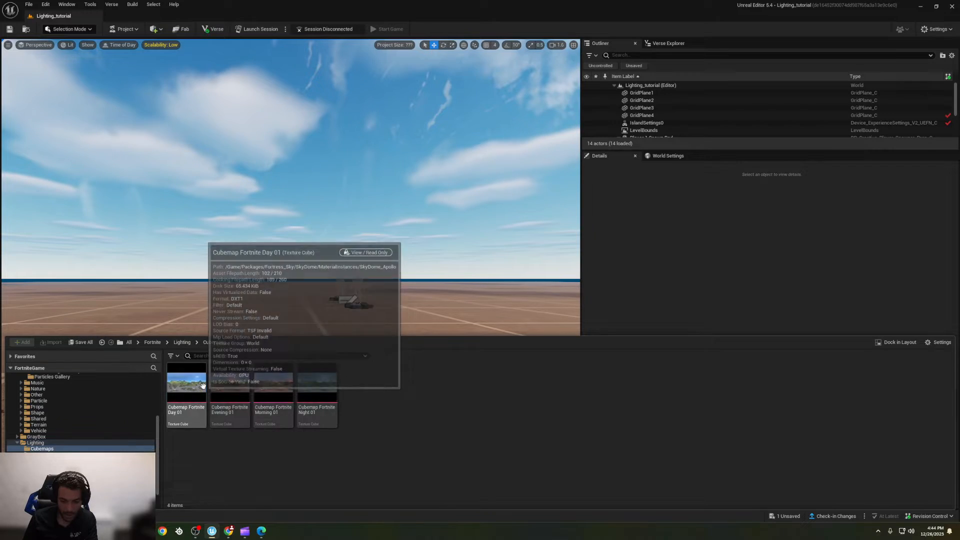
left_click(231, 394)
left_click(279, 396)
left_click(317, 395)
left_click(437, 406)
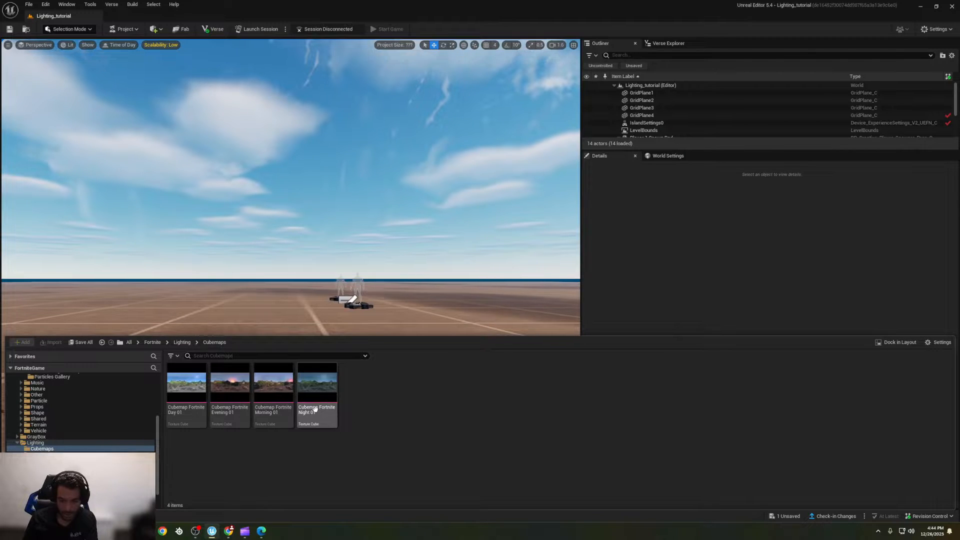
Step: Place LumenExposureManager from the Lighting Tools folder in the level near the spawn pads
right_click_drag(153, 245, 180, 275)
key("ctrl+space")
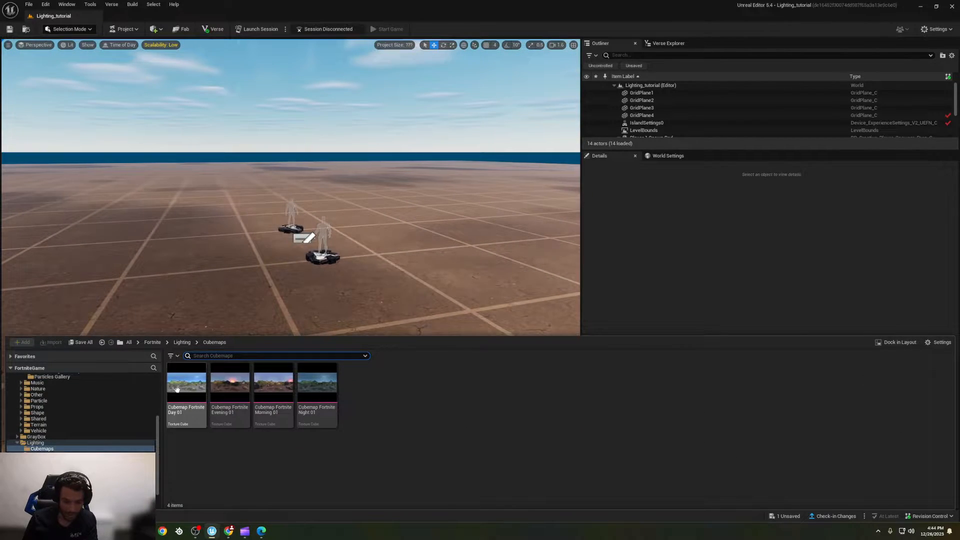
left_click(183, 343)
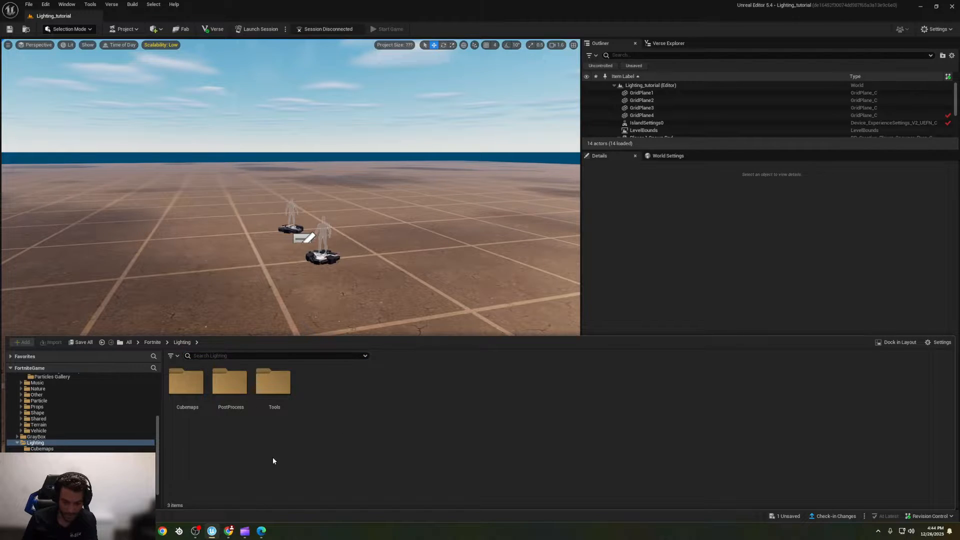
double_click(273, 382)
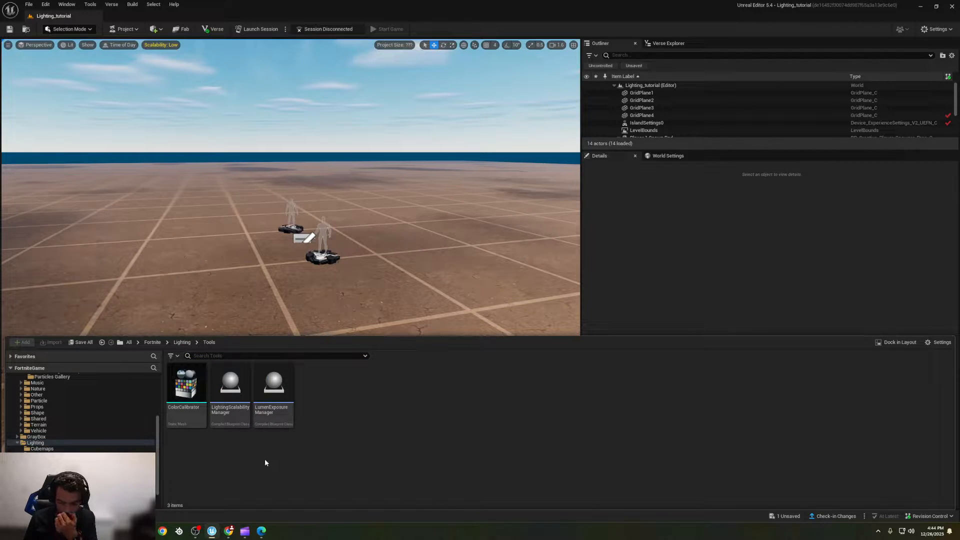
mouse_move(276, 422)
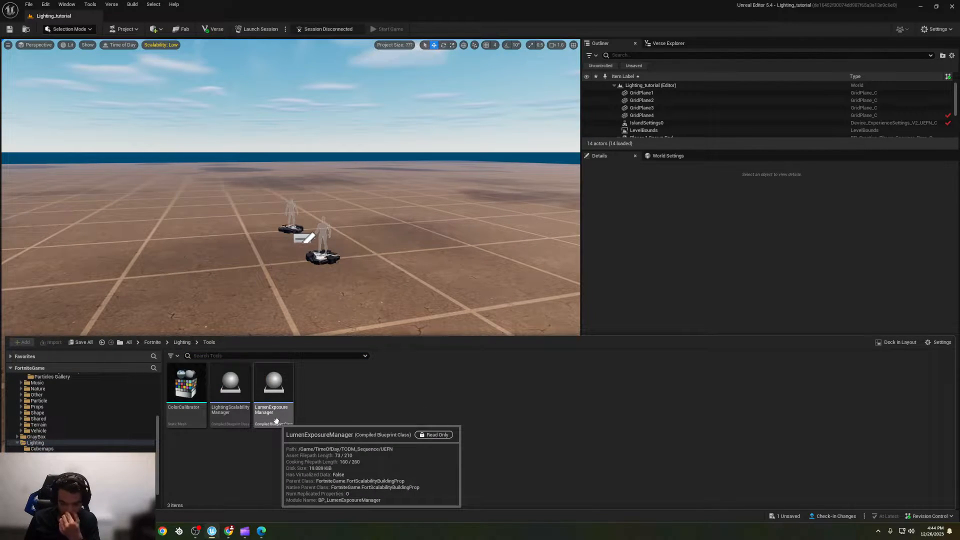
left_click(276, 408)
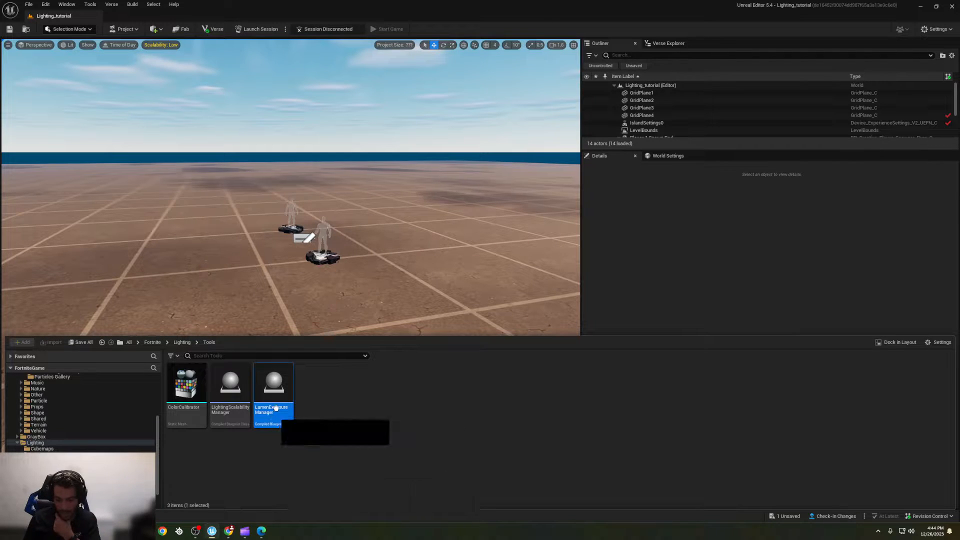
left_click_drag(276, 408, 293, 235)
Step: Look at the LumenExposureManager's Texture Data entries and delete the actor from the level
left_click(586, 309)
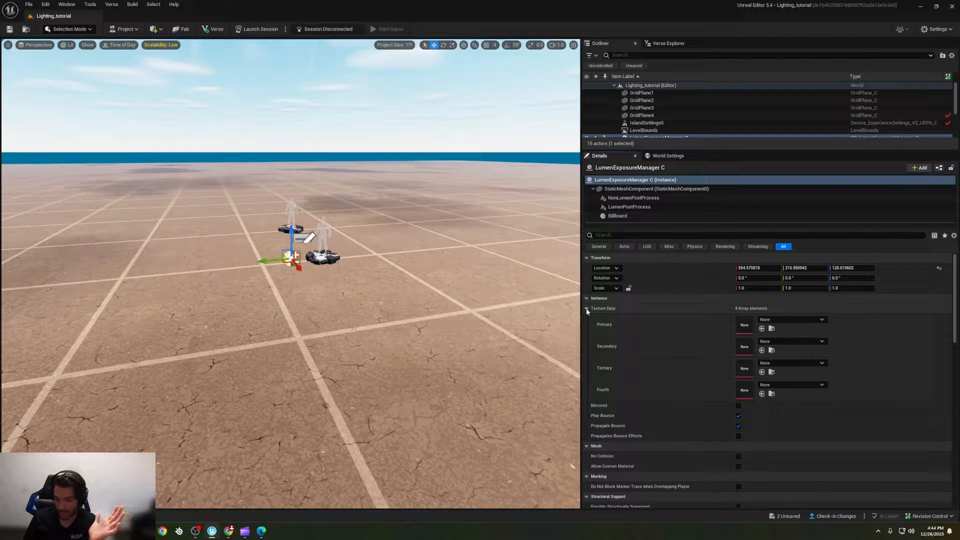
left_click(587, 309)
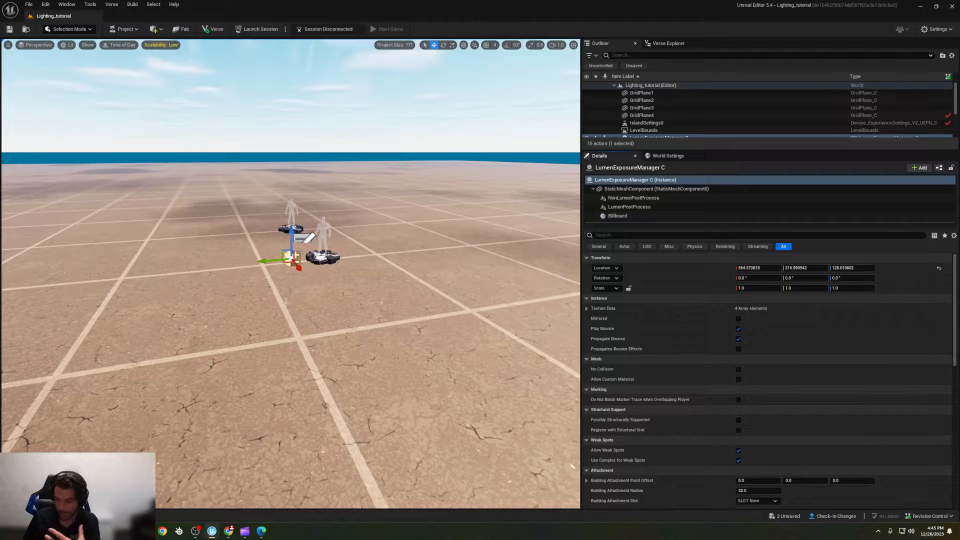
key("Delete")
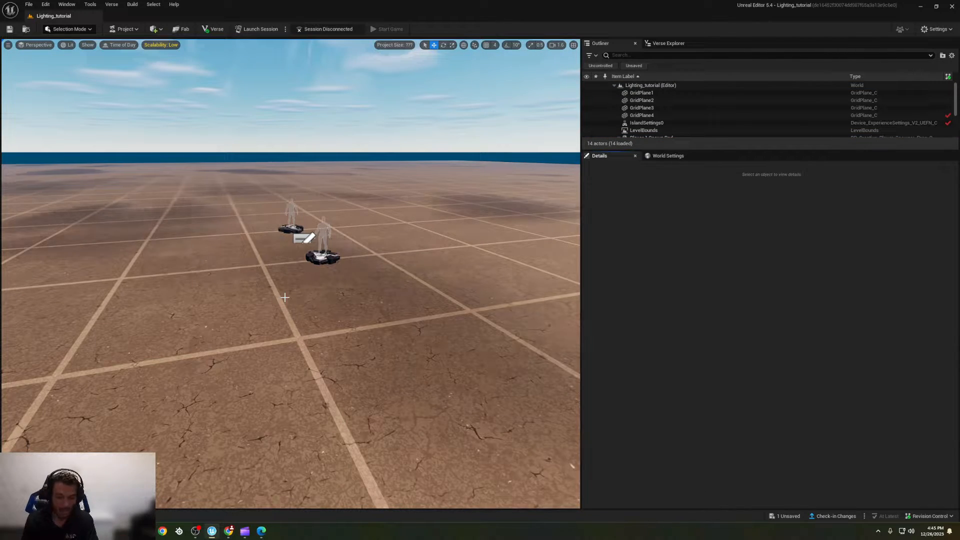
Step: Try a LightingScalabilityManager in the level with one element added to its Actors array, and delete the actor
left_click(31, 516)
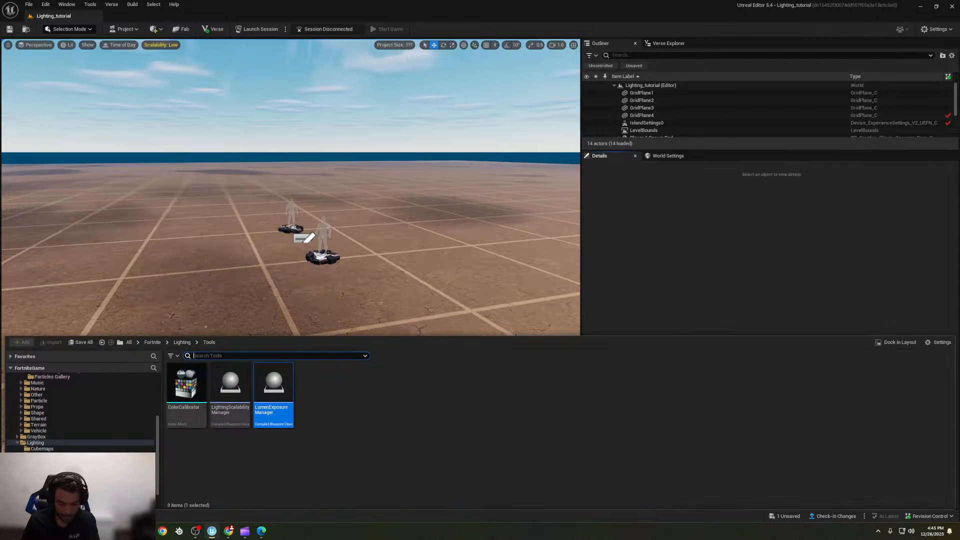
left_click_drag(230, 384, 259, 272)
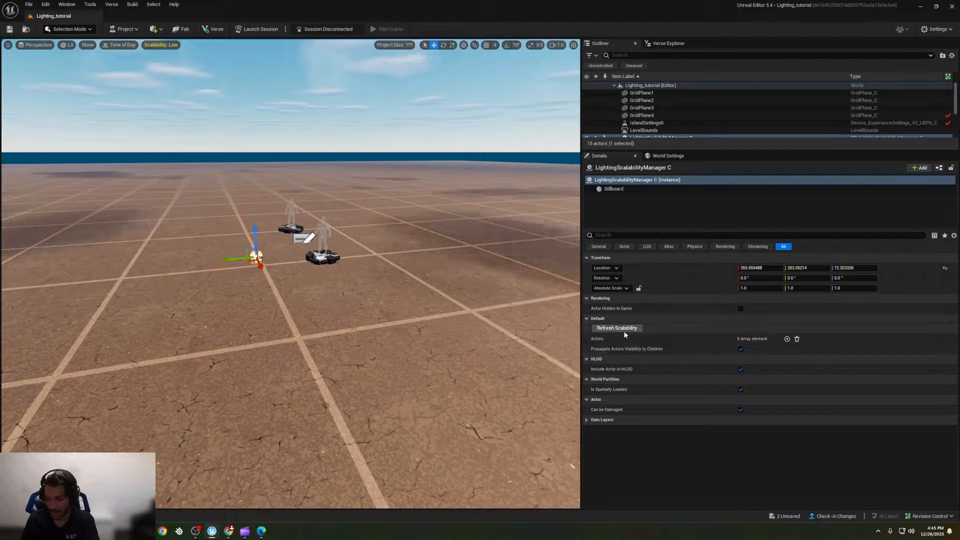
left_click(786, 339)
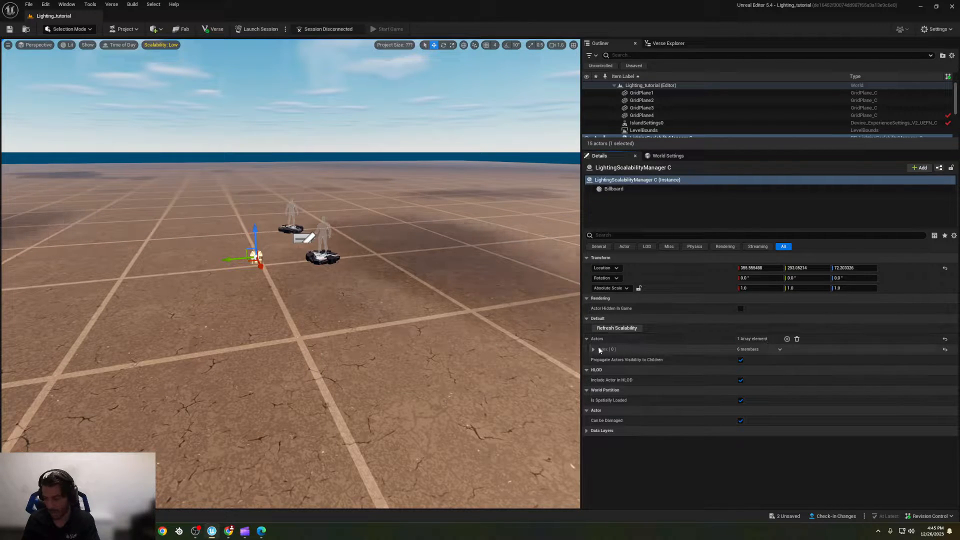
left_click(772, 360)
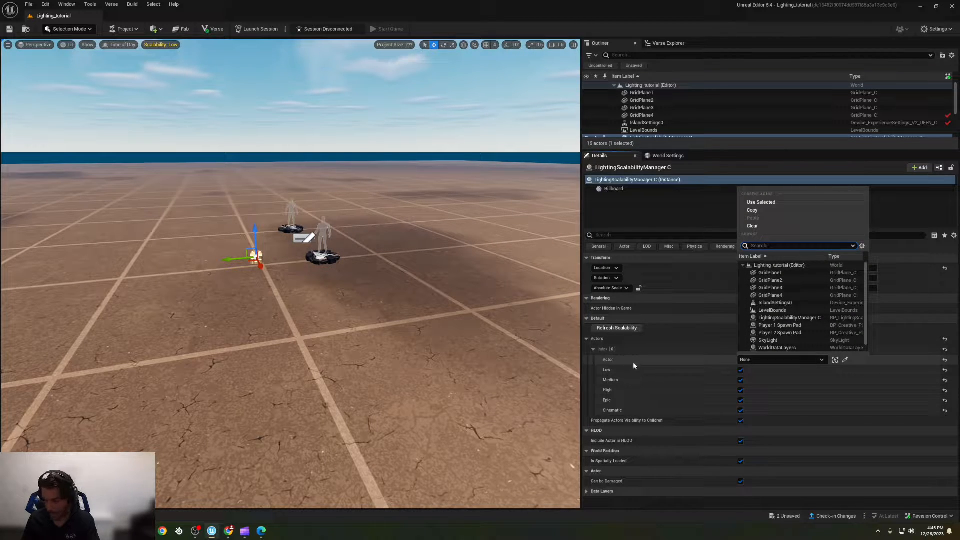
left_click(615, 421)
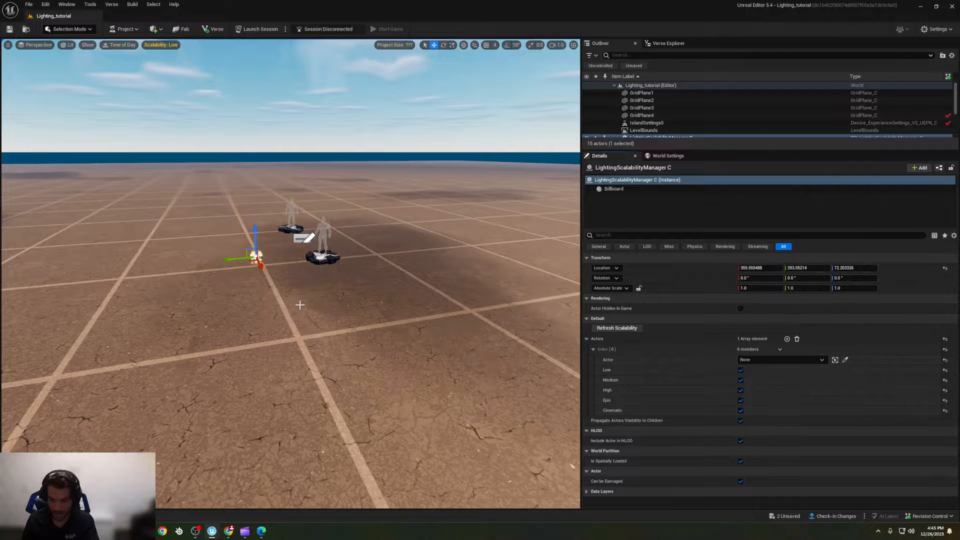
left_click(262, 264)
left_click(256, 256)
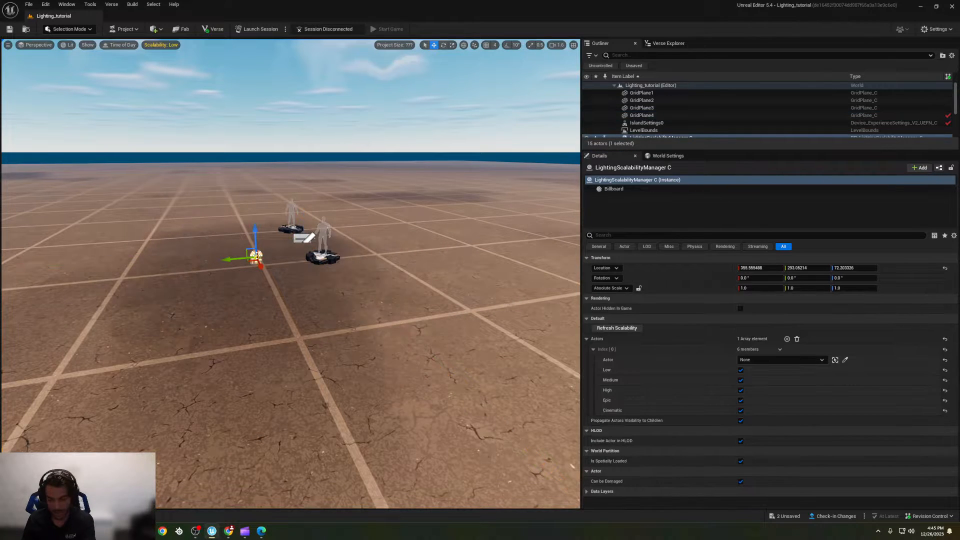
key("Delete")
Step: Review the viewport's scalability groups and their quality levels
left_click(161, 44)
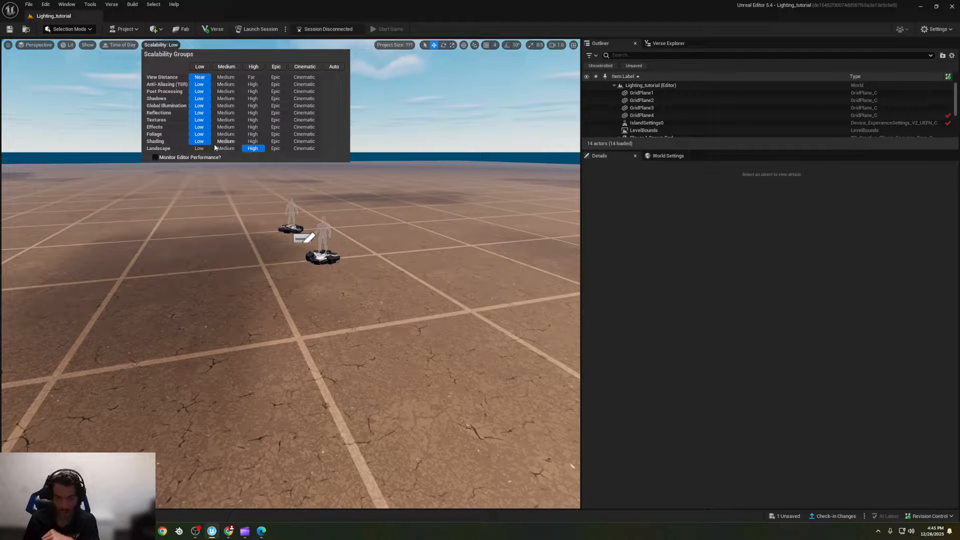
left_click(438, 105)
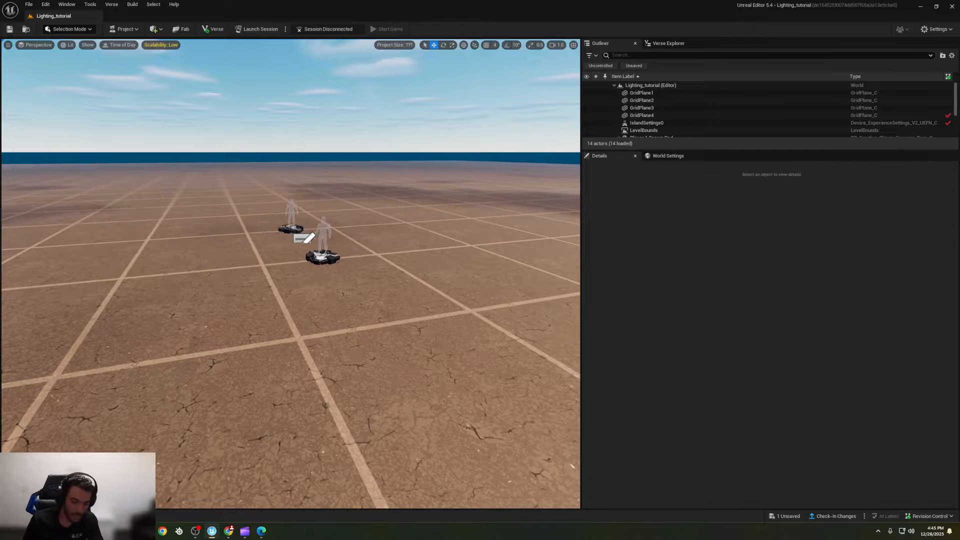
Step: Reopen the content browser and go to the PostProcess folder under Fortnite Lighting
key("ctrl+space")
left_click(187, 342)
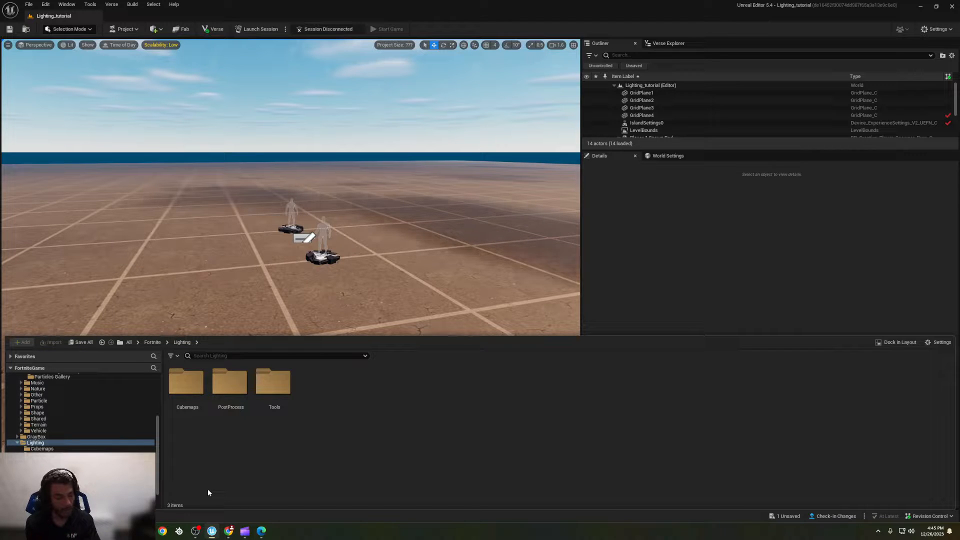
double_click(242, 400)
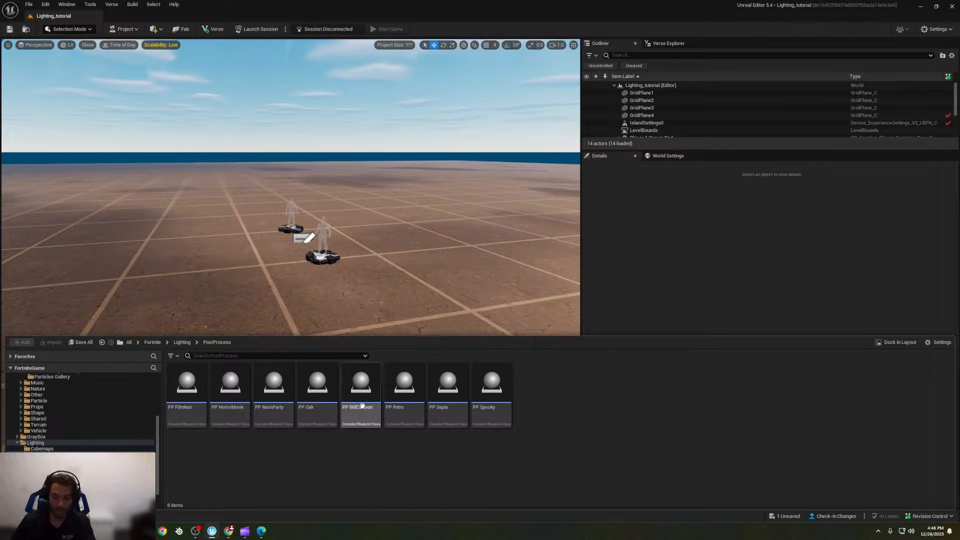
left_click(323, 331)
right_click_drag(323, 331, 351, 283)
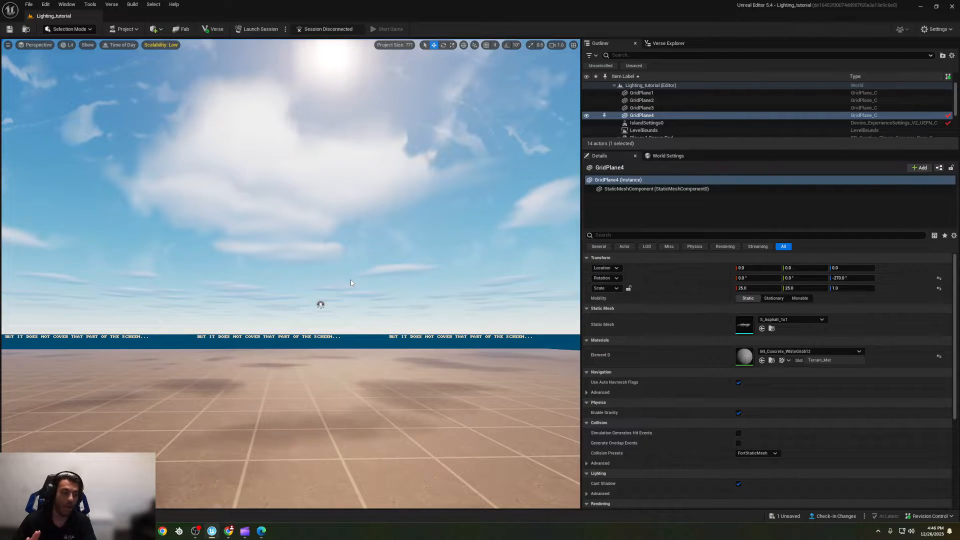
right_click_drag(350, 281, 434, 312)
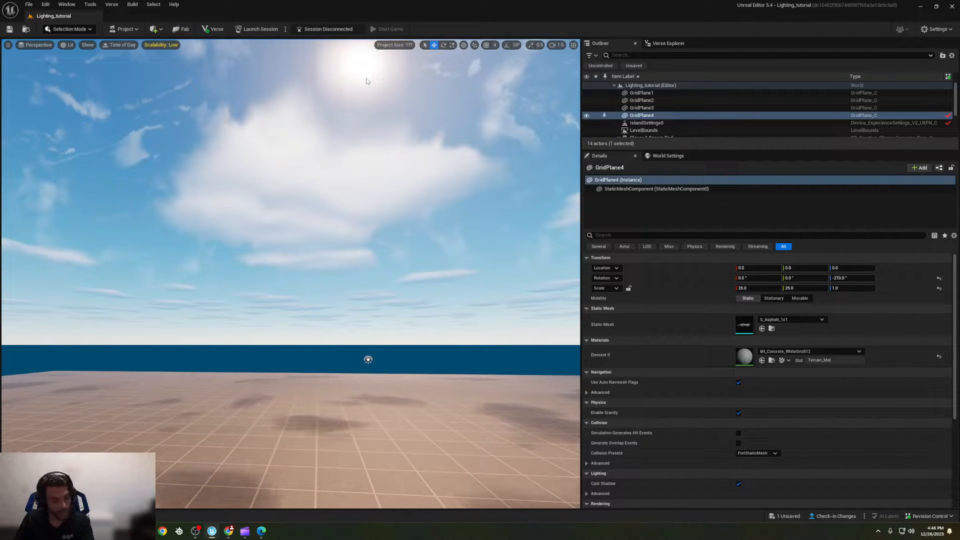
right_click_drag(301, 423, 278, 266)
scroll(450, 79, "up", 1)
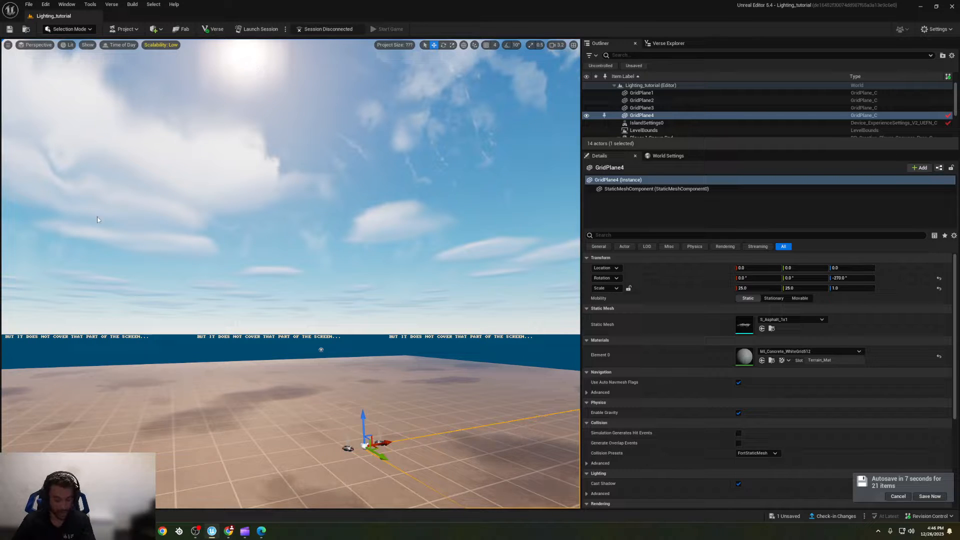
Step: Place PP OldCartoon from the PostProcess folder in the level and view its effect from inside the volume
left_click(31, 516)
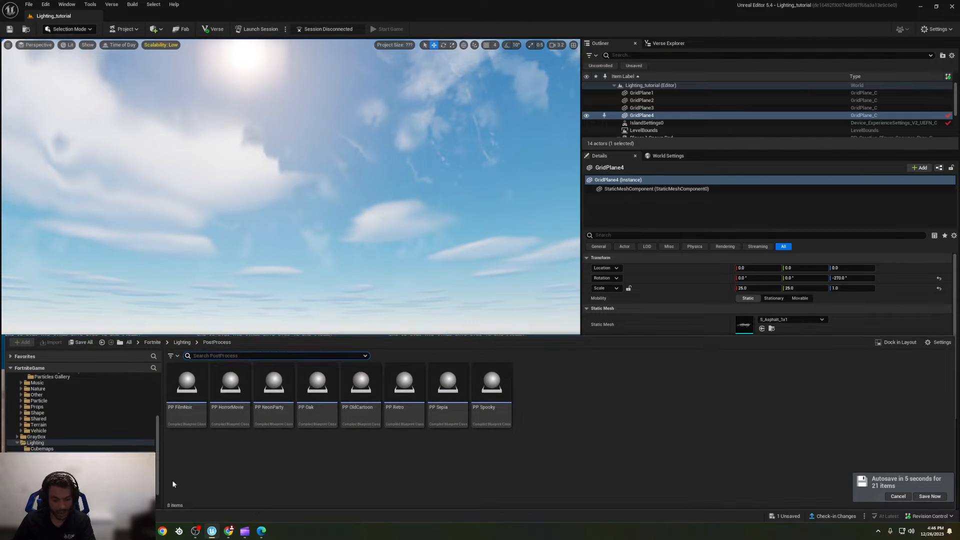
right_click_drag(284, 262, 278, 345)
key("ctrl+space")
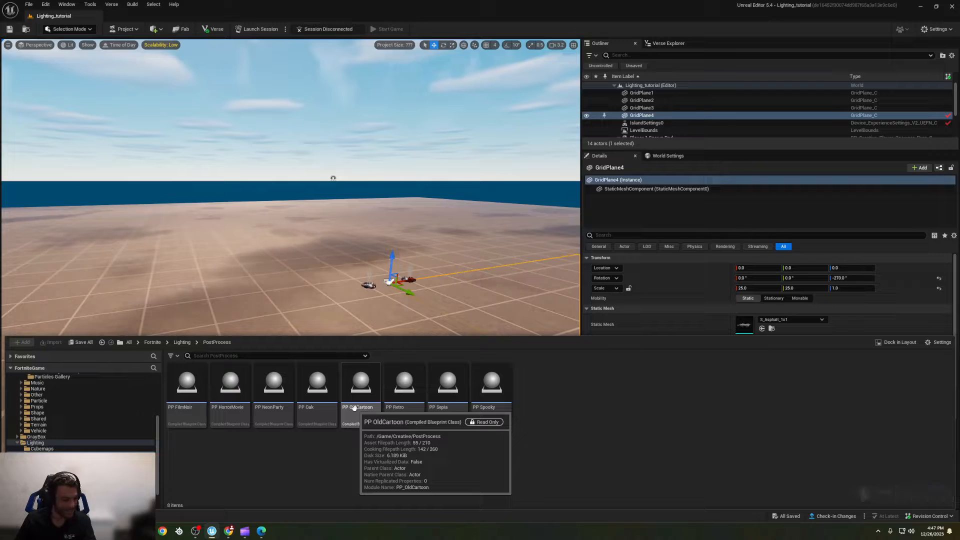
left_click_drag(354, 408, 334, 270)
right_click_drag(328, 321, 258, 302)
key("w")
key("d")
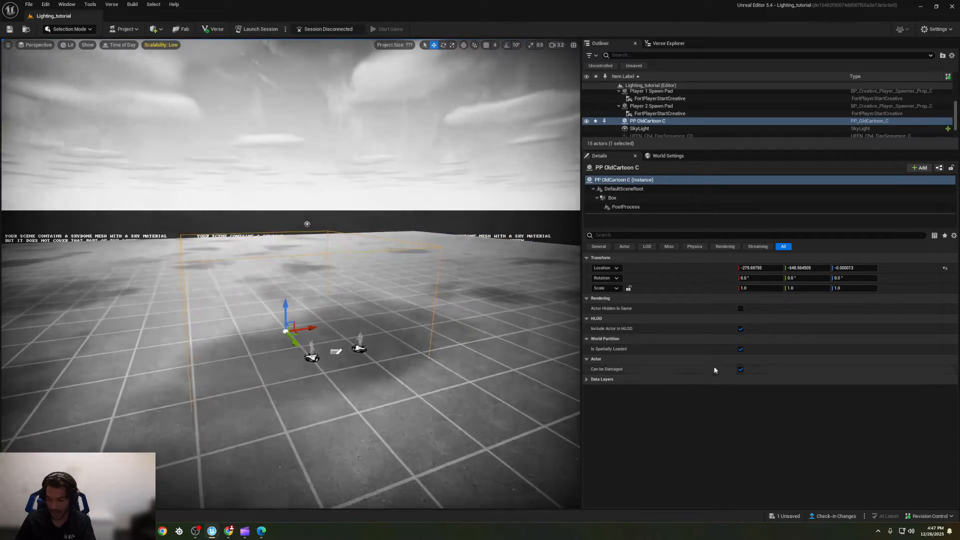
Step: Turn off Can be Damaged on the PP OldCartoon actor, view the scene again, and delete the actor
left_click(740, 369)
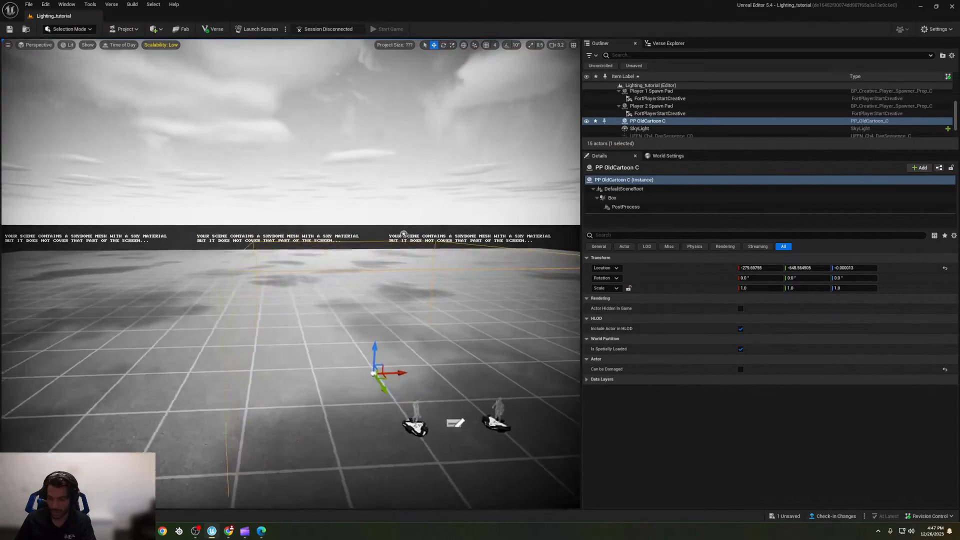
key("d")
right_click_drag(405, 368, 404, 368)
key("Delete")
Step: Try the PP Oak post-process effect in the level, view it while moving around, and delete the actor
key("ctrl+space")
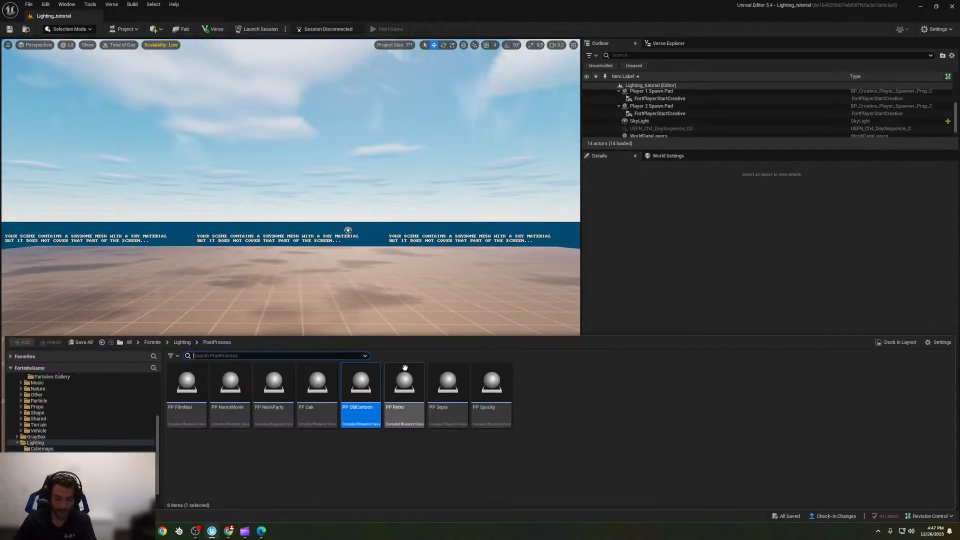
left_click_drag(319, 406, 285, 300)
right_click_drag(285, 300, 300, 280)
key("w")
key("s")
key("Delete")
Step: Try the PP NeonParty post-process effect in the level, view it near the spawn pads, and delete the actor
key("ctrl+space")
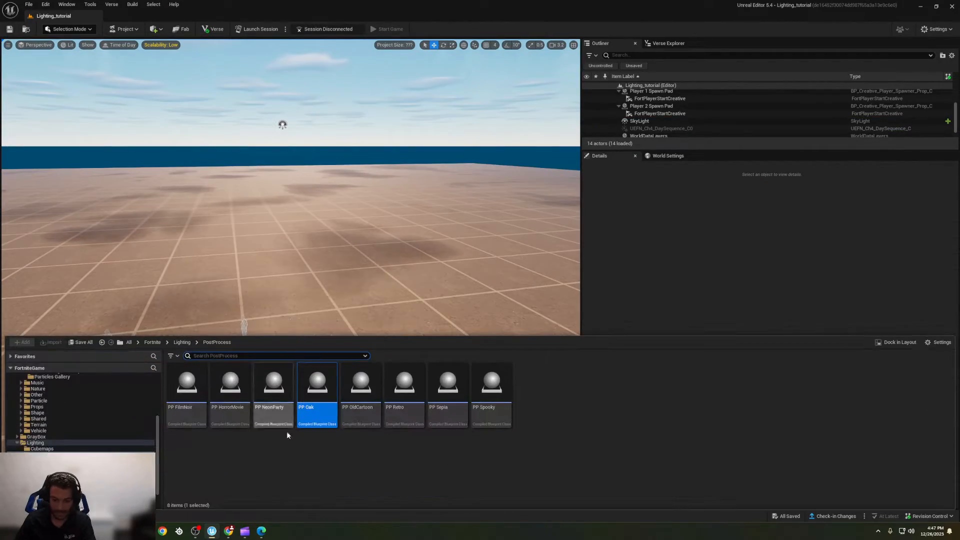
left_click_drag(286, 425, 296, 303)
mouse_move(296, 302)
right_mouse_down()
mouse_move(245, 283)
mouse_move(275, 305)
mouse_move(290, 295)
right_mouse_up()
key("s")
key("w")
key("w")
key("Delete")
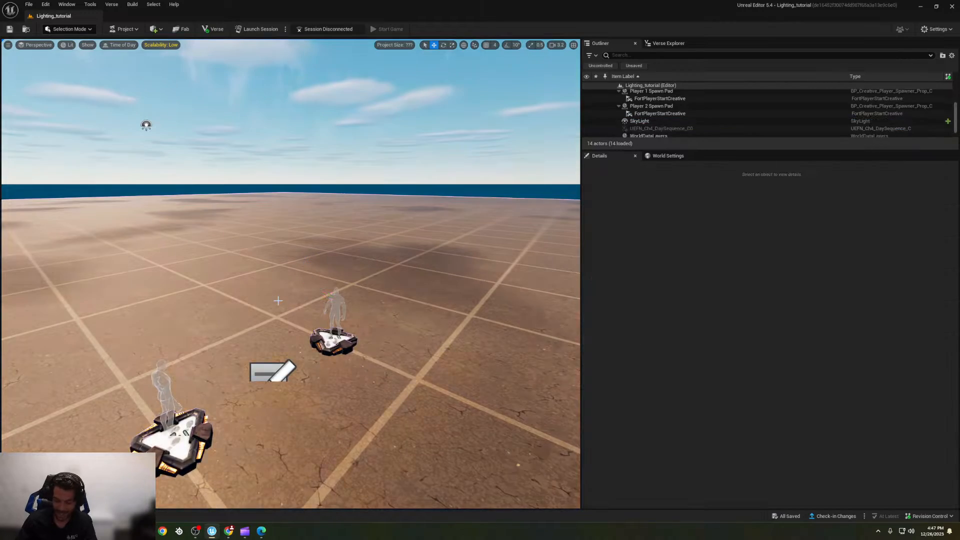
Step: Try the PP HorrorMovie post-process effect in the level, view it from farther back, and delete the actor
key("ctrl+space")
left_click_drag(240, 378, 270, 290)
mouse_move(270, 290)
right_mouse_down()
mouse_move(220, 260)
mouse_move(255, 275)
mouse_move(268, 298)
right_mouse_up()
key("s")
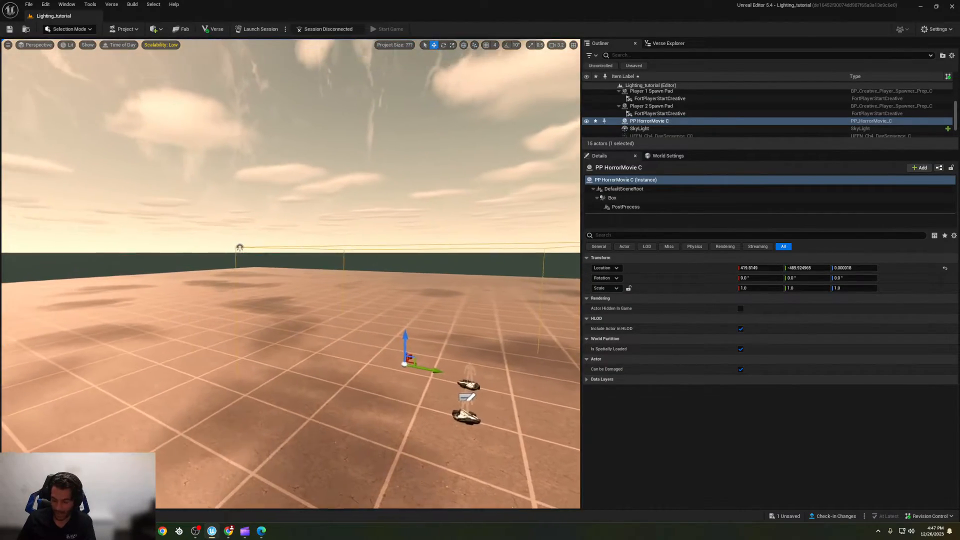
key("Delete")
Step: Try the PP FilmNoir post-process effect in the level, look around the scene, and delete the actor
key("ctrl+space")
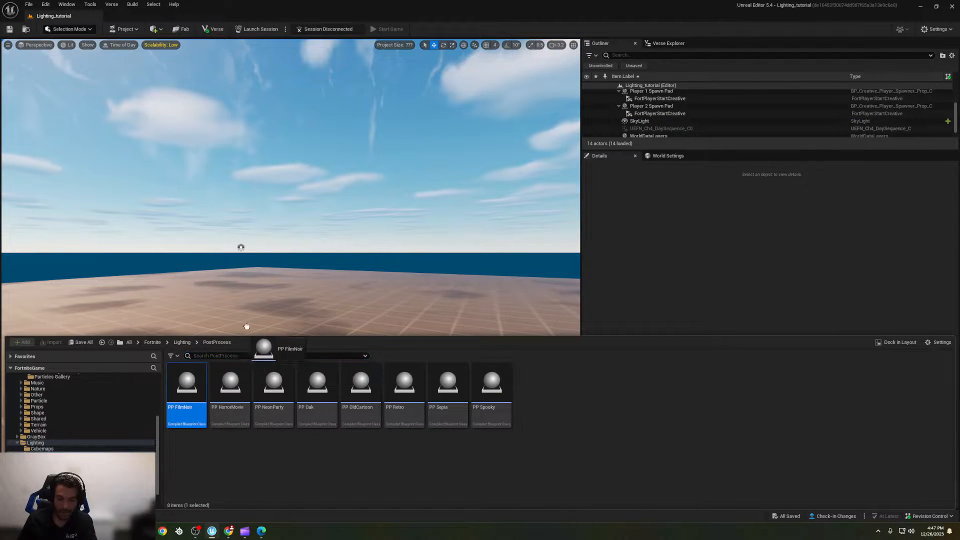
left_click_drag(246, 327, 263, 301)
right_click_drag(264, 301, 225, 263)
key("a")
key("Delete")
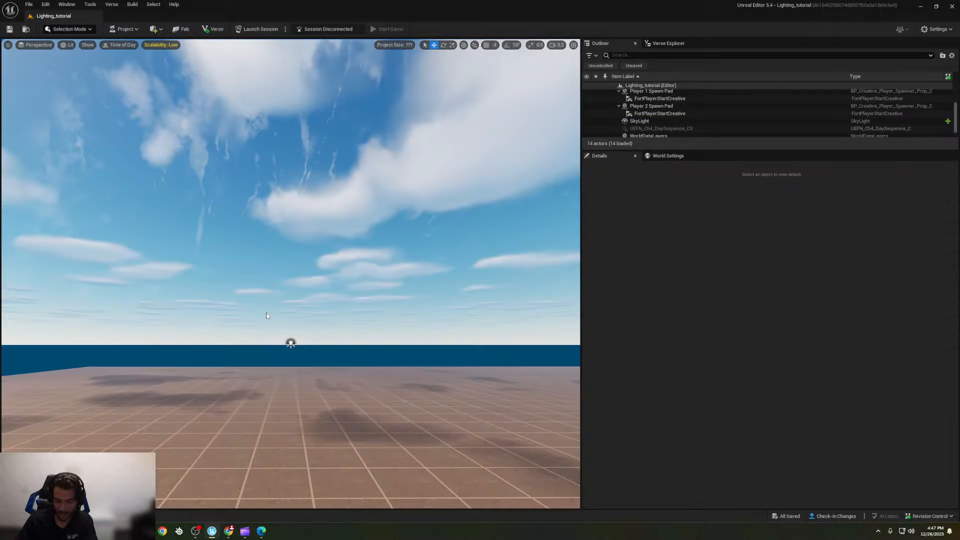
Step: Place the PP OldCartoon post-process effect in the level near the player spawn pads
key("ctrl+space")
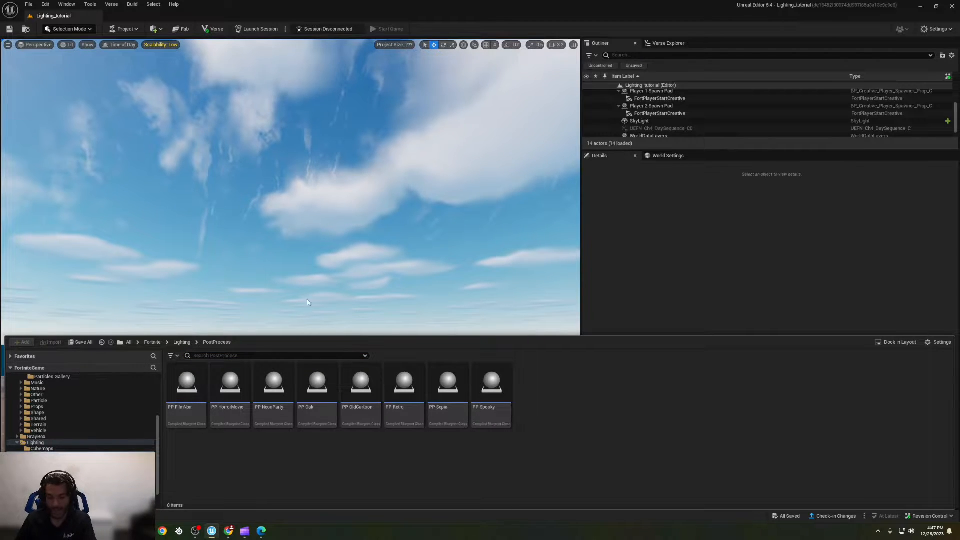
right_click_drag(307, 299, 320, 292)
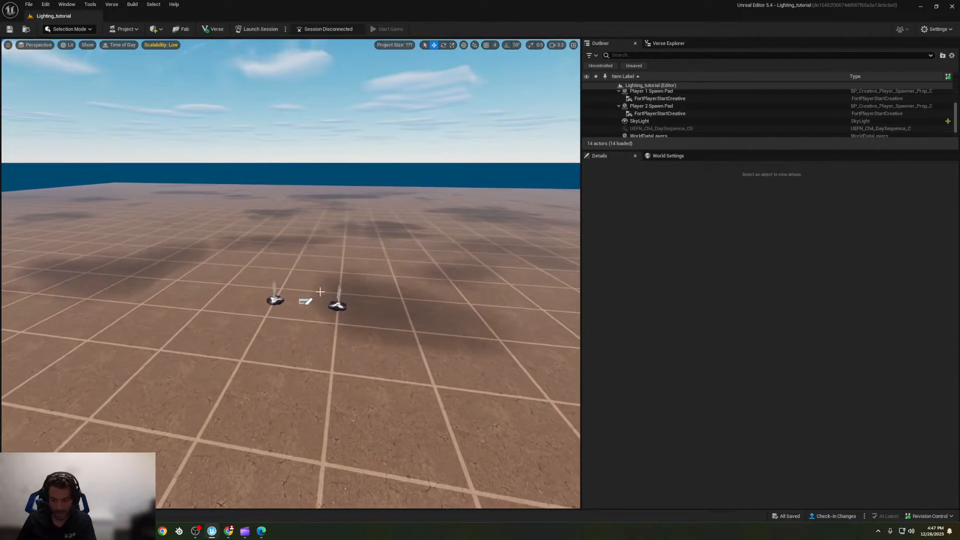
key("ctrl+space")
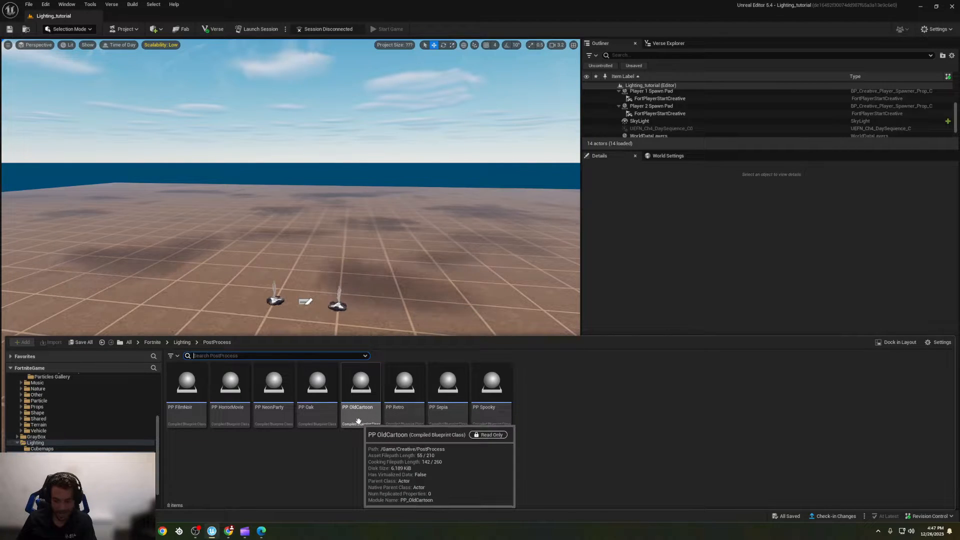
left_click_drag(358, 421, 349, 292)
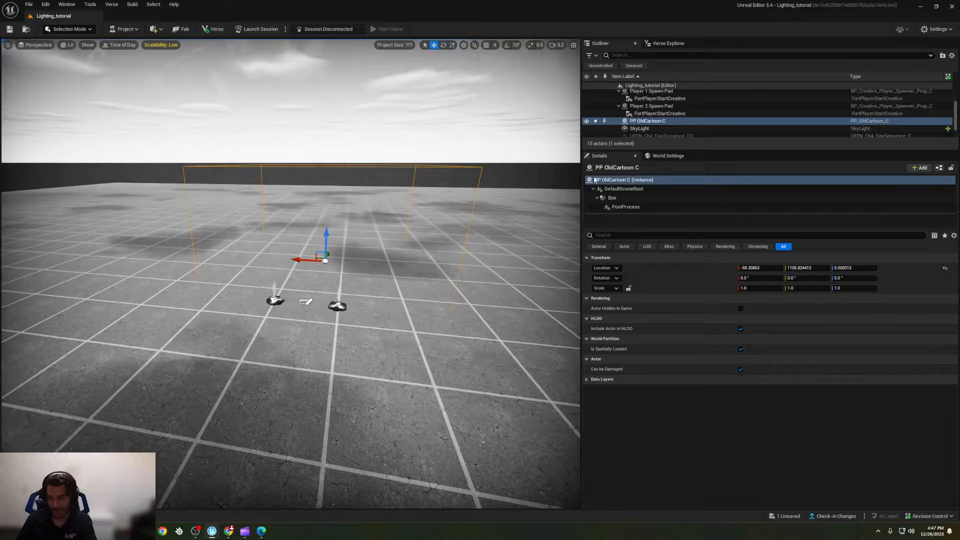
Step: Enable the Bloom intensity override on the OldCartoon actor's PostProcess component and set it to 2.24
left_click(635, 207)
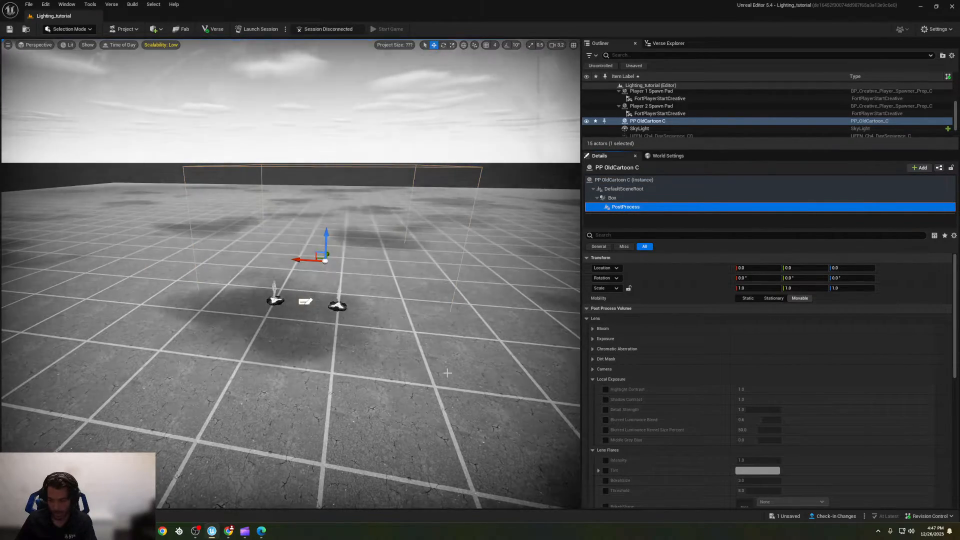
left_click(592, 328)
left_click(592, 359)
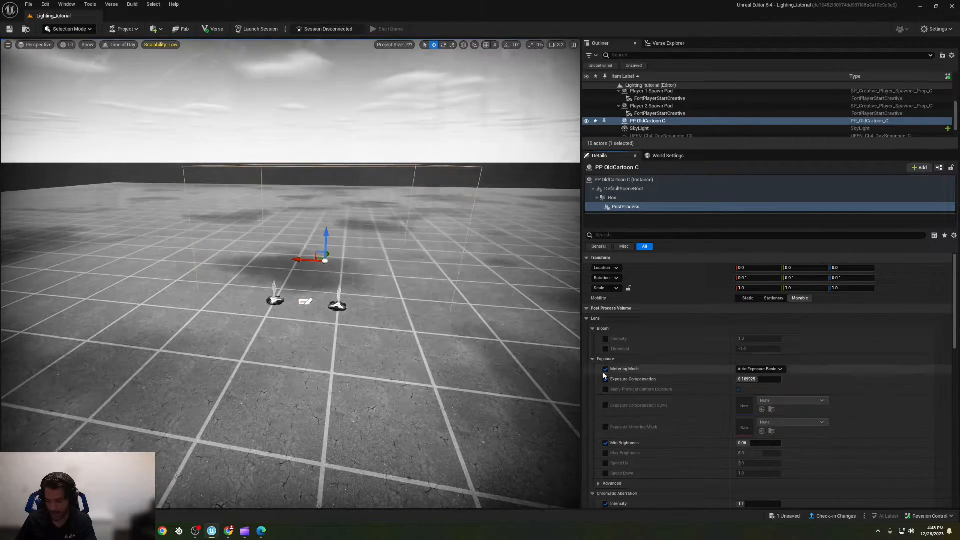
left_click(606, 339)
left_click_drag(748, 338, 653, 346)
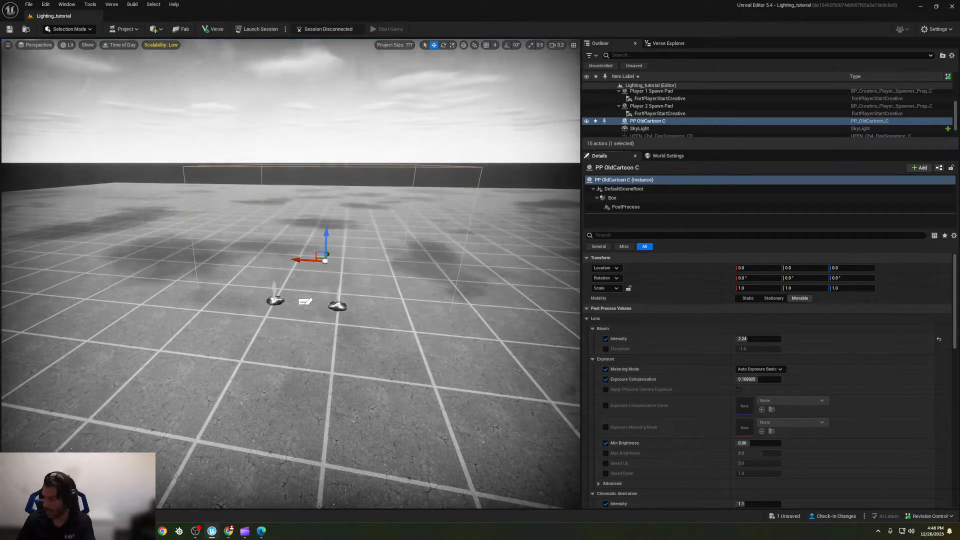
Step: Try a strongly raised Exposure Compensation on the OldCartoon effect, then lower it to about -0.55
left_click(592, 328)
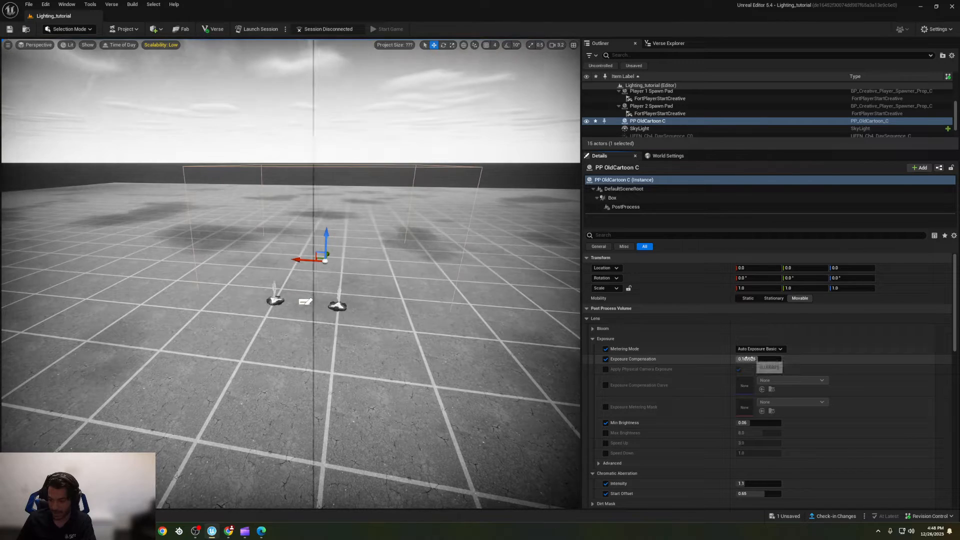
left_click_drag(745, 359, 797, 359)
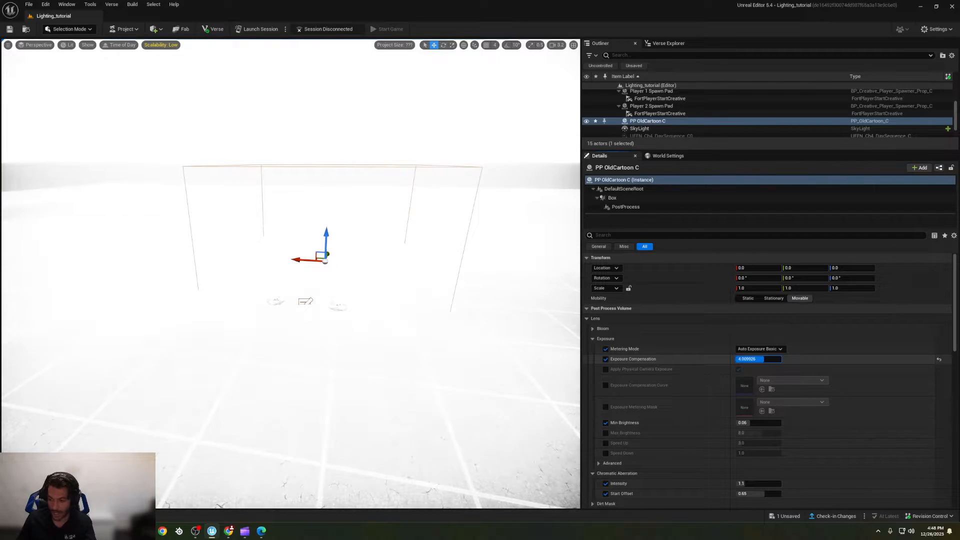
left_click_drag(797, 359, 750, 356)
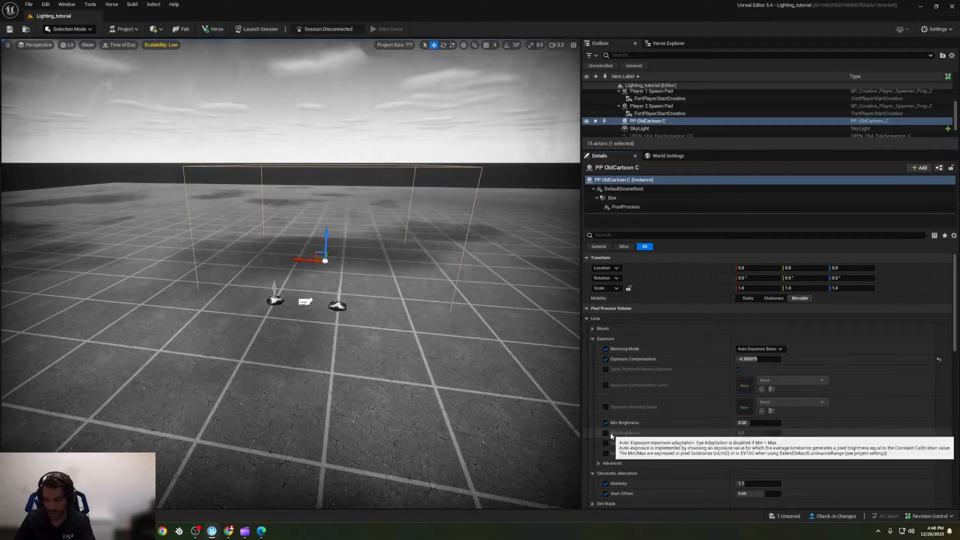
Step: Enable the Max Brightness, Speed Up and Speed Down exposure overrides and view the effect while moving around the spawn pads
left_click(606, 433)
left_click(606, 443)
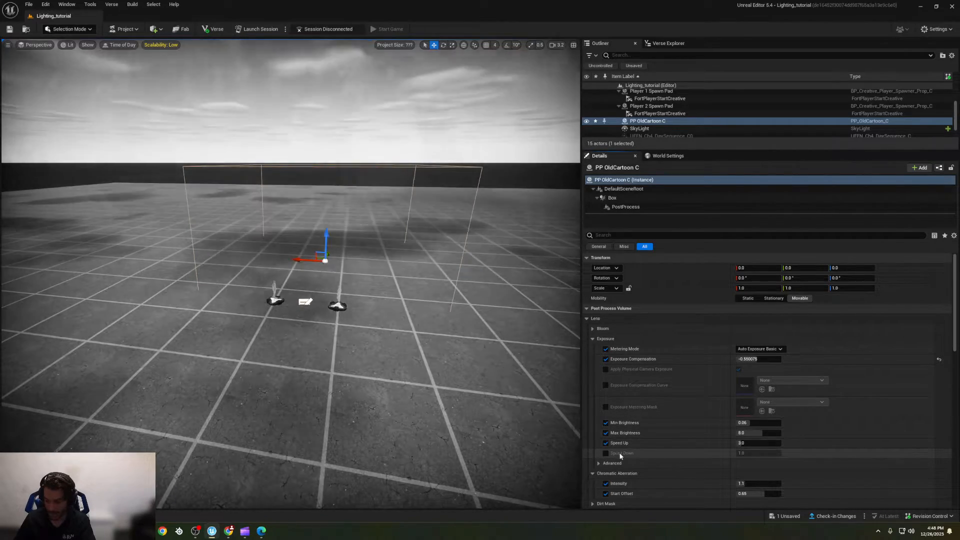
right_click_drag(450, 394, 515, 395)
key("w")
key("a")
key("s")
key("w")
key("s")
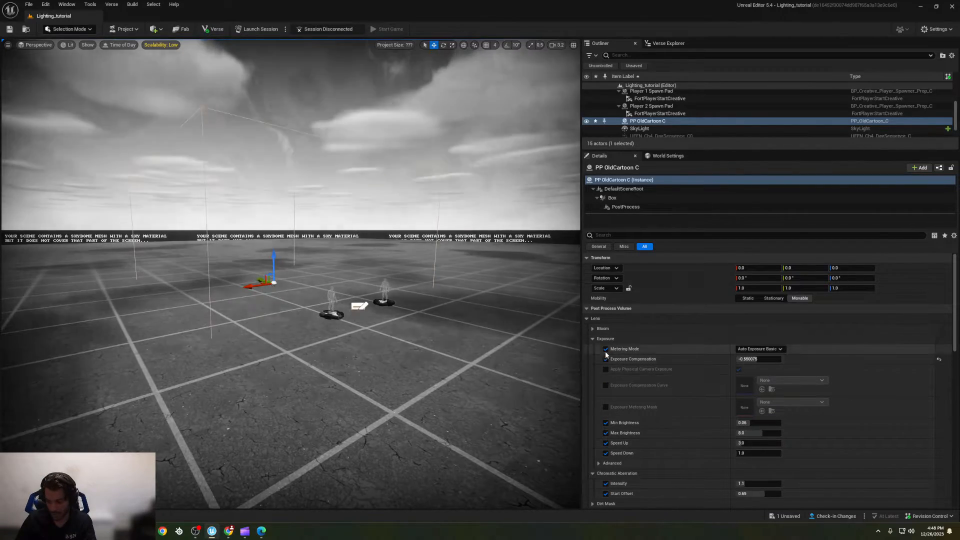
Step: Set the Chromatic Aberration intensity of the OldCartoon effect to 2.18
left_click(592, 339)
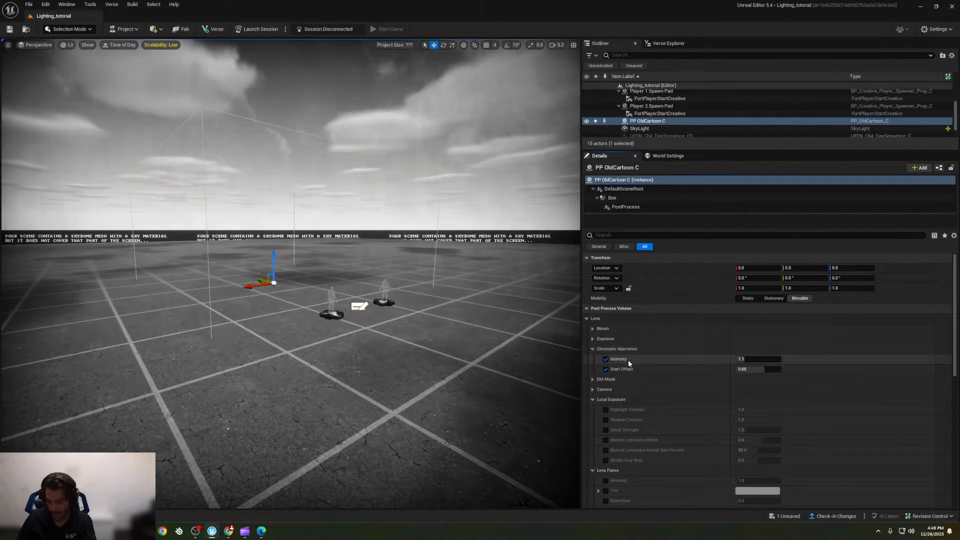
left_click_drag(743, 359, 776, 358)
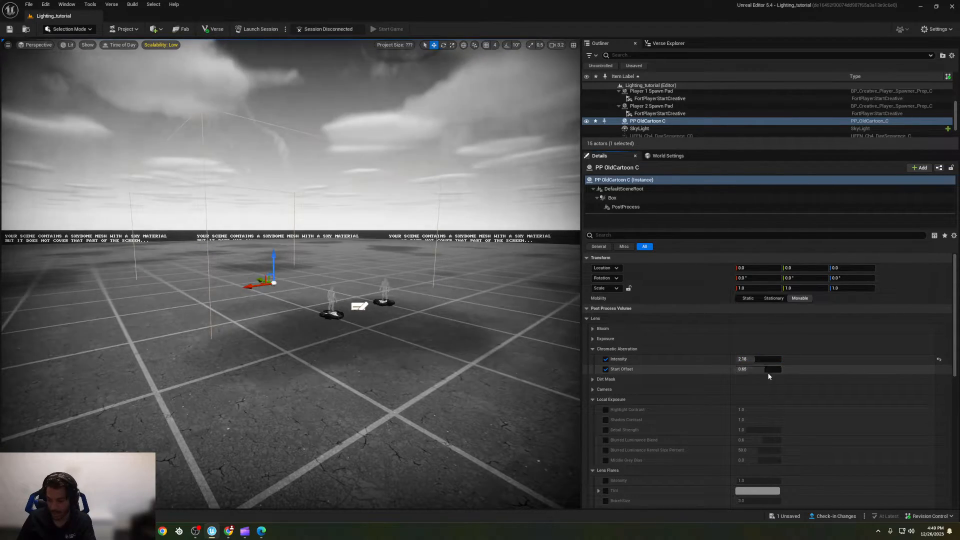
Step: Examine the effect's remaining post-process settings, from Dirt Mask, Camera and Lens Flares through Color Grading, Rendering Features and Film Grain
left_click(591, 380)
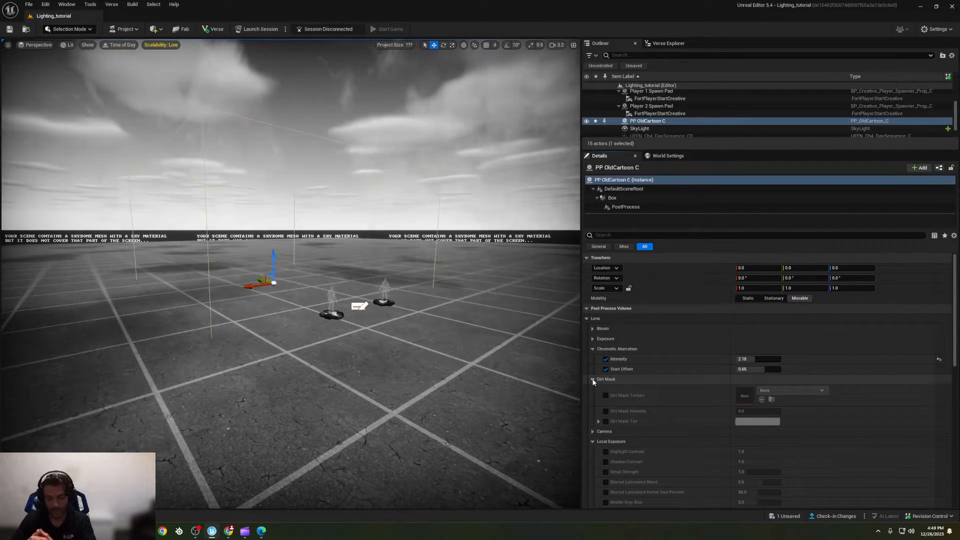
scroll(657, 379, "down", 2)
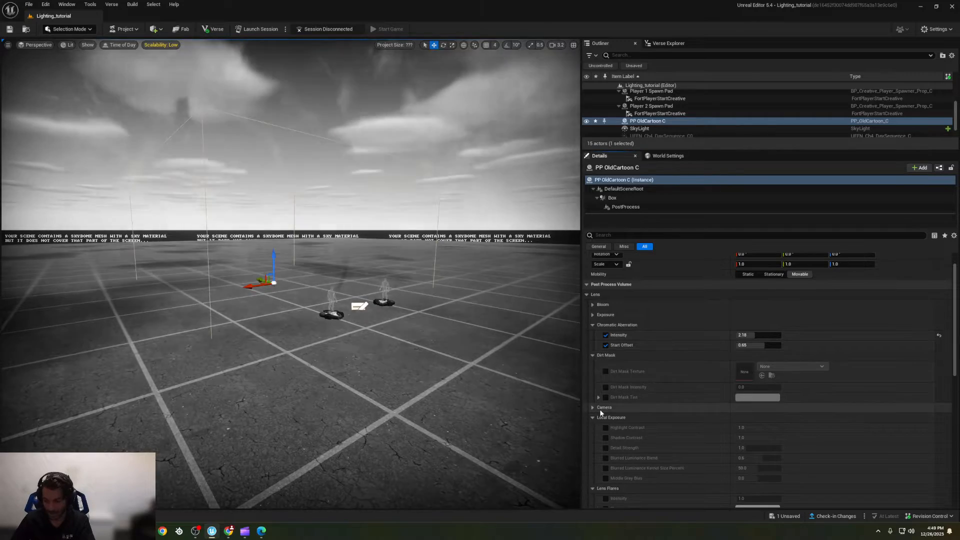
left_click(660, 383)
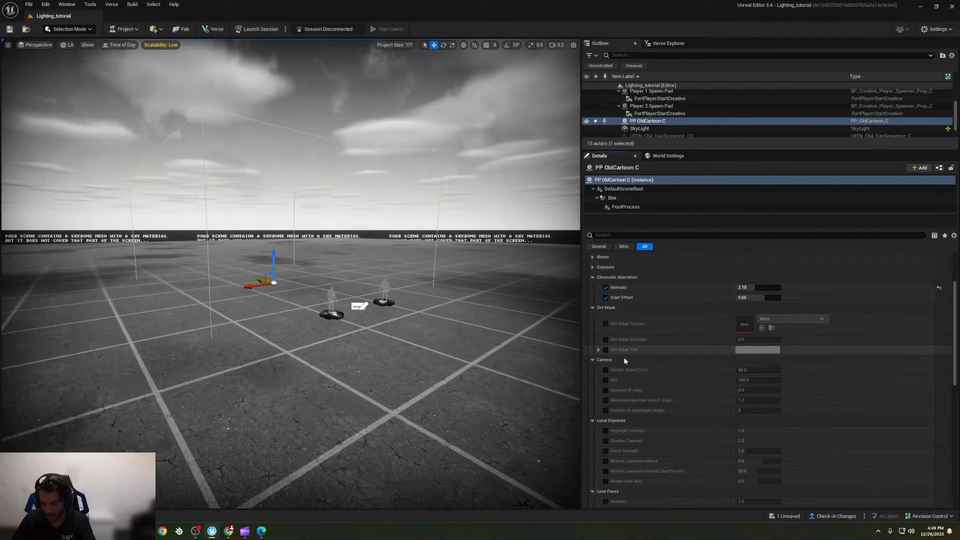
scroll(668, 337, "down", 2)
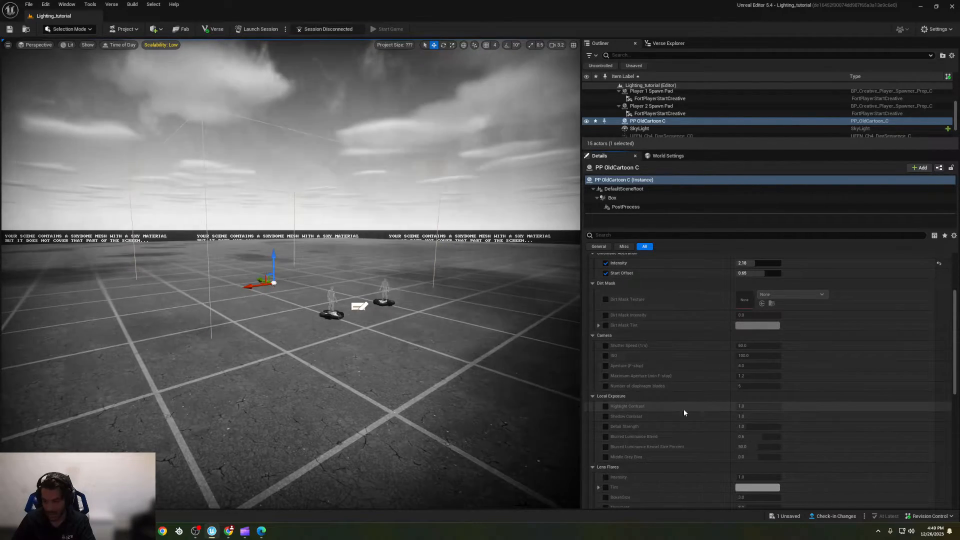
scroll(653, 403, "down", 2)
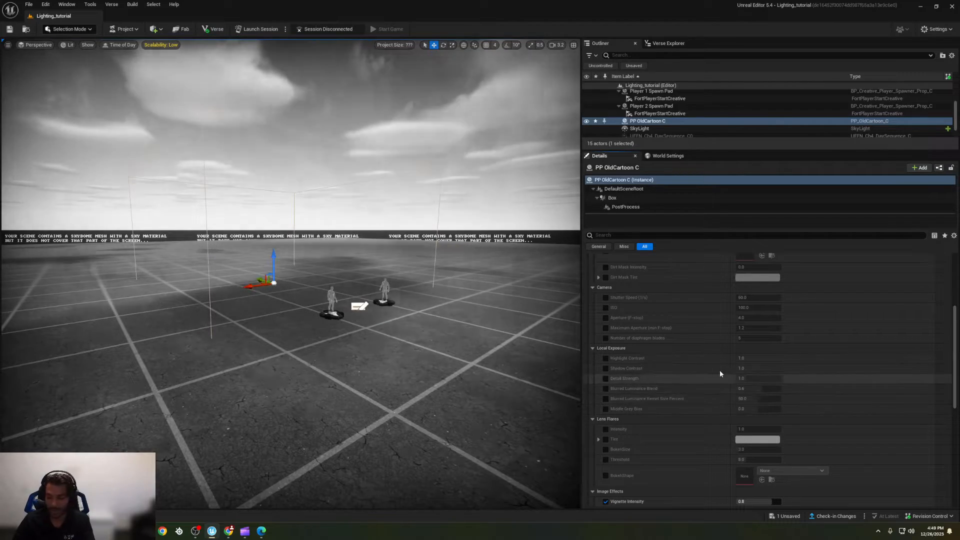
scroll(644, 432, "down", 3)
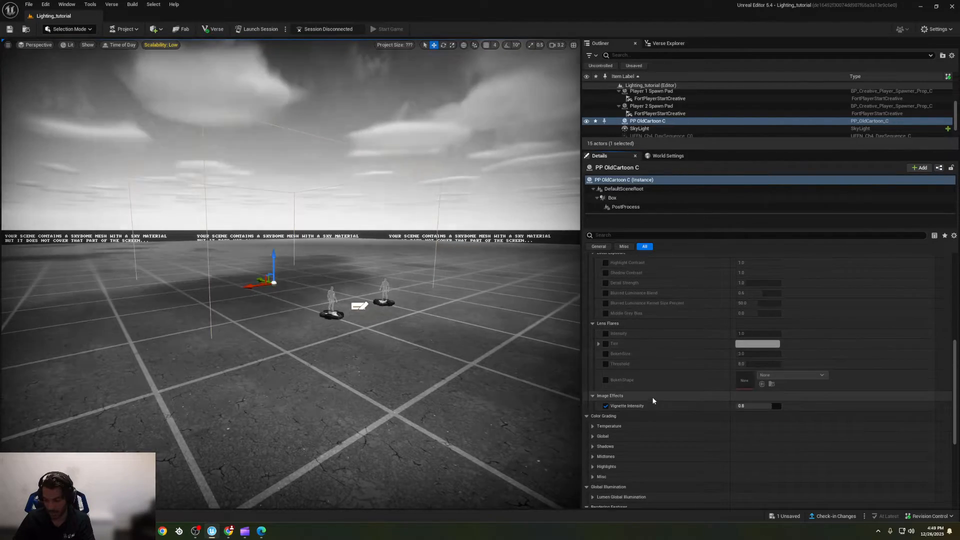
scroll(721, 338, "down", 8)
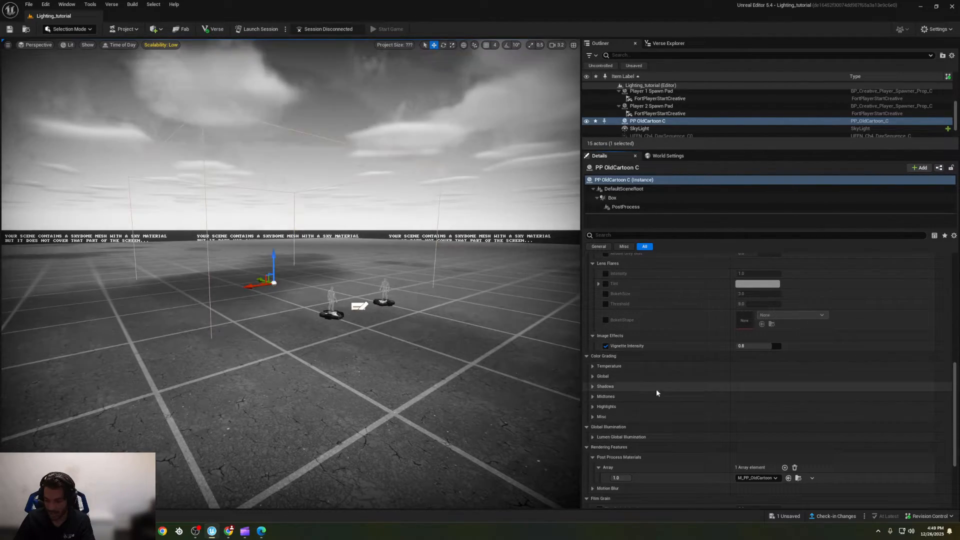
left_click(592, 376)
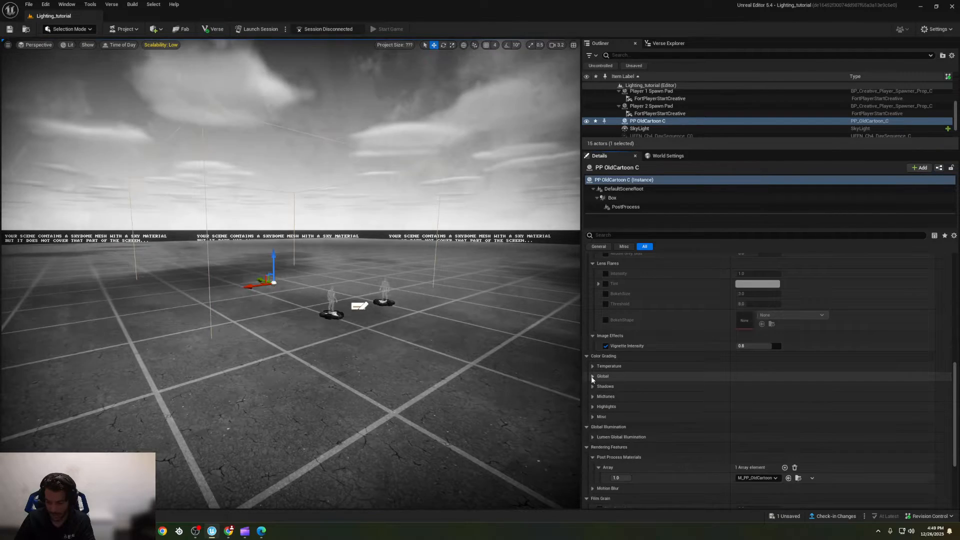
left_click(592, 376)
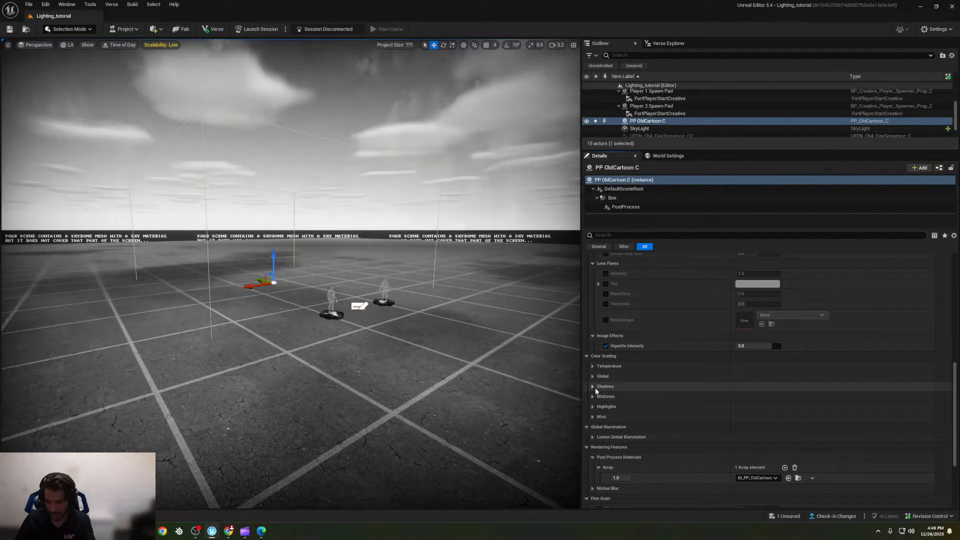
left_click(593, 396)
left_click(595, 396)
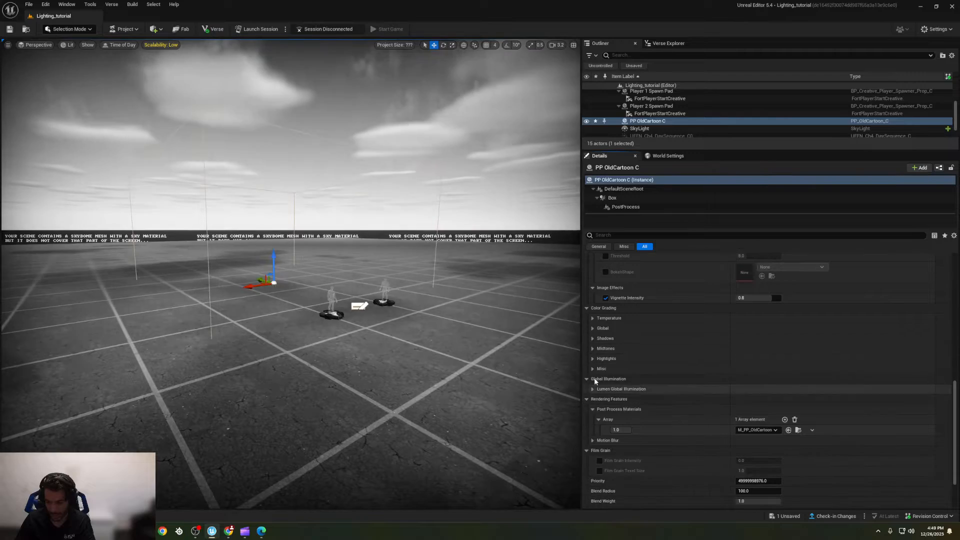
scroll(615, 346, "down", 4)
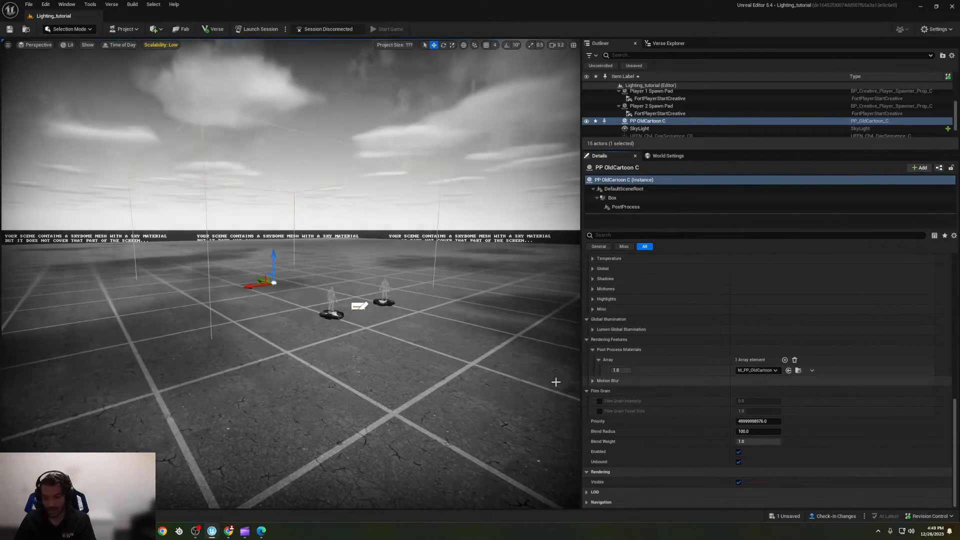
Step: Browse the materials available for the Post Process Materials array element, searching for "cartoon" and "M_PP_", without replacing M_PP_OldCartoon
right_click_drag(555, 381, 424, 363)
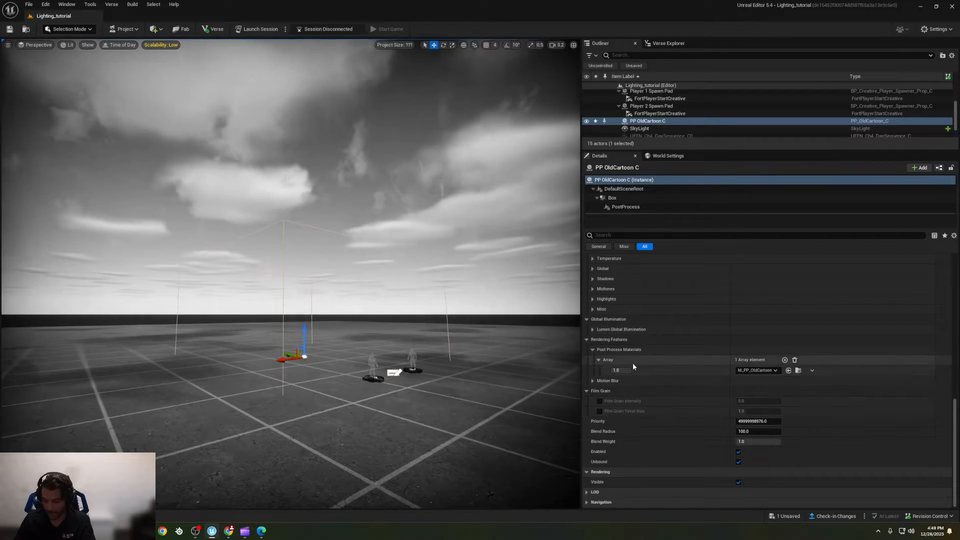
left_click(756, 371)
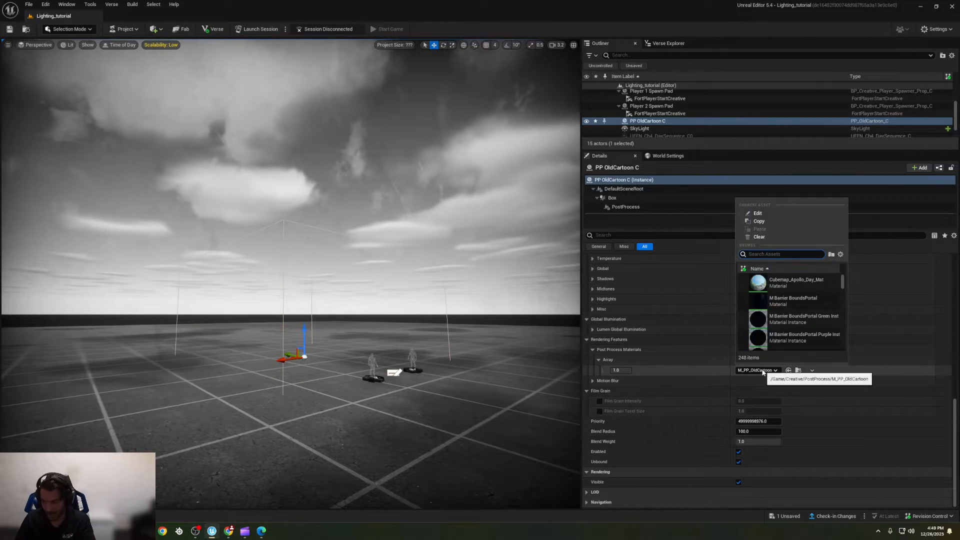
scroll(795, 317, "down", 3)
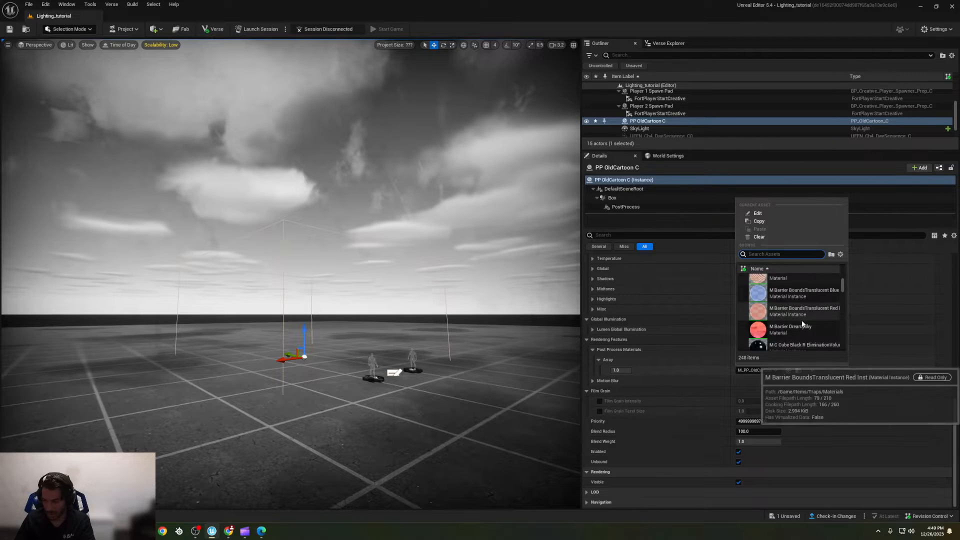
type("car")
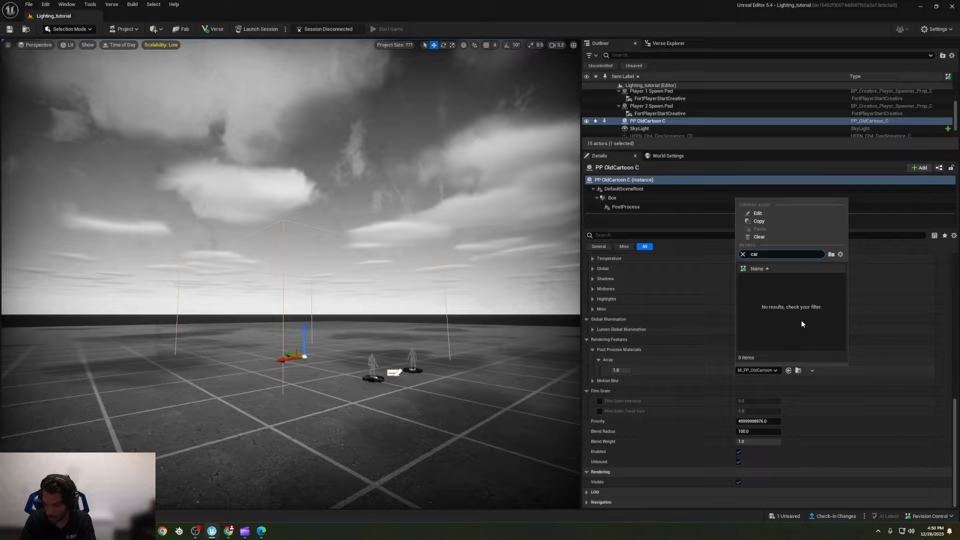
type("ttoon")
key("BackSpace")
key("BackSpace")
key("BackSpace")
key("BackSpace")
key("BackSpace")
key("BackSpace")
key("BackSpace")
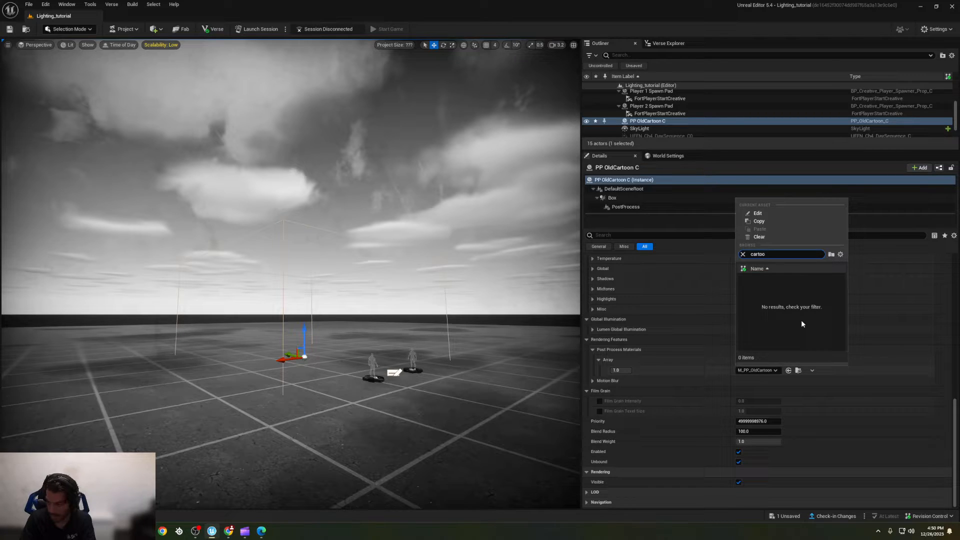
type("M_PP_")
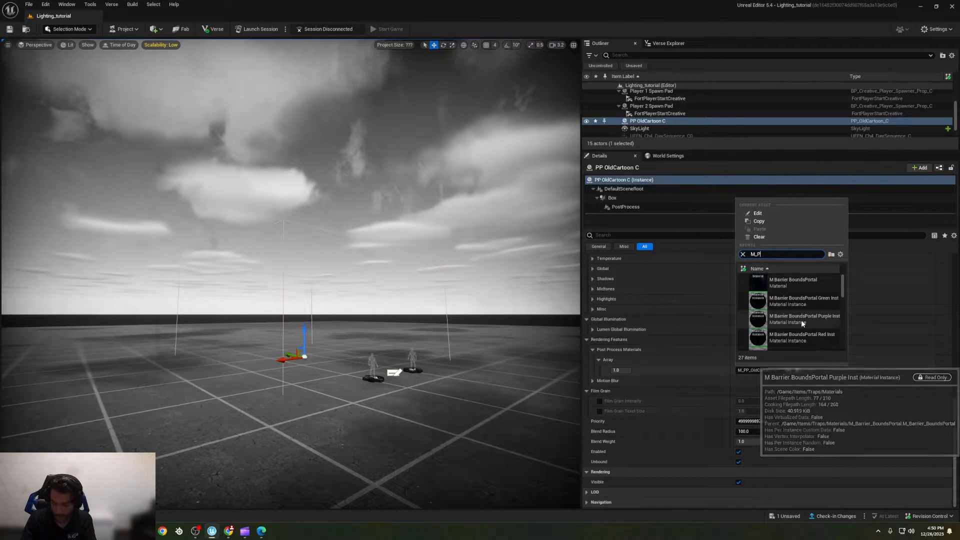
key("BackSpace")
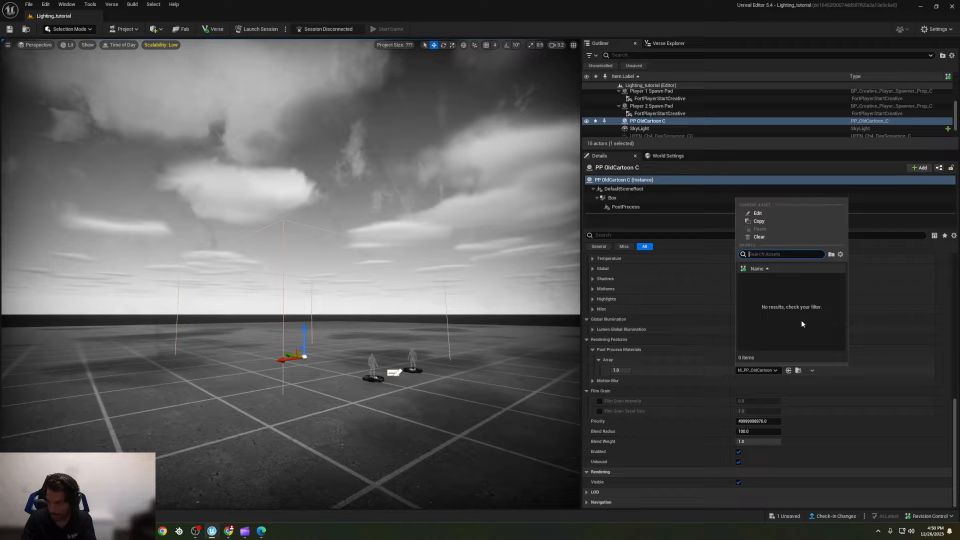
left_click(702, 378)
Step: Try the scene with the Post Process Materials array cleared, undo the clearing, and return to the Rendering Features settings
right_click_drag(564, 357, 554, 338)
right_click_drag(422, 350, 422, 355)
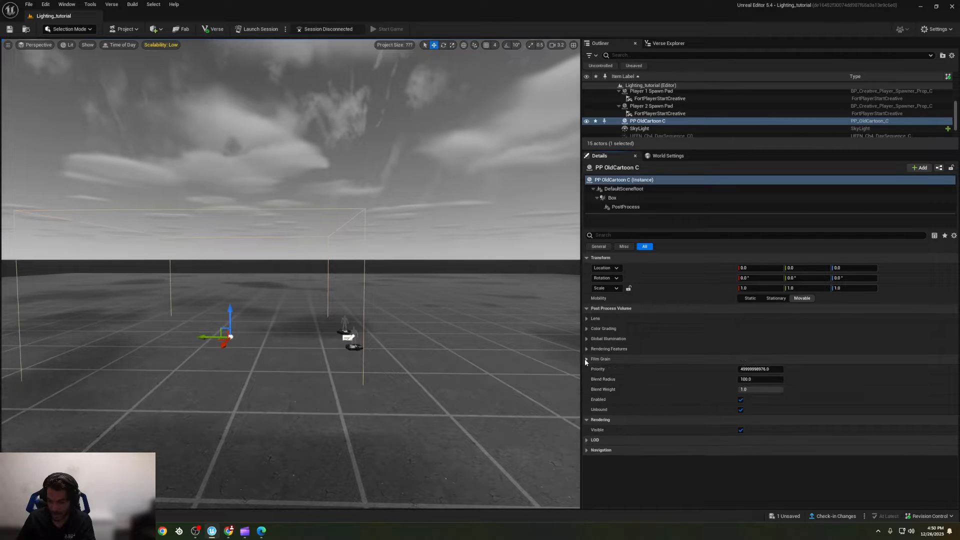
key("ctrl+z")
scroll(638, 416, "down", 5)
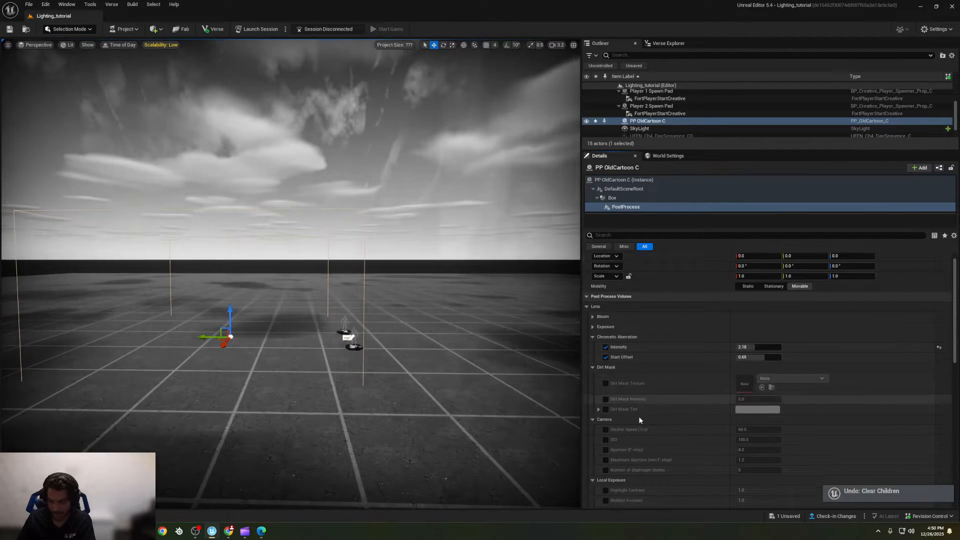
scroll(638, 418, "down", 10)
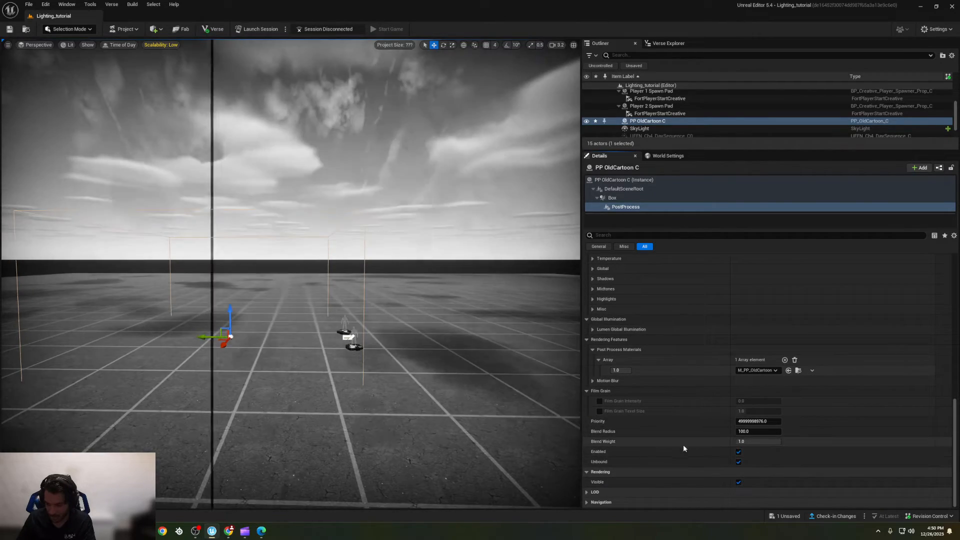
Step: Try a higher Priority, a Blend Radius of 3360 and a Blend Weight of 0.056 on the OldCartoon effect
left_click_drag(752, 440, 779, 433)
right_click_drag(400, 325, 299, 337)
key("s")
scroll(300, 325, "up", 5)
key("e")
key("w")
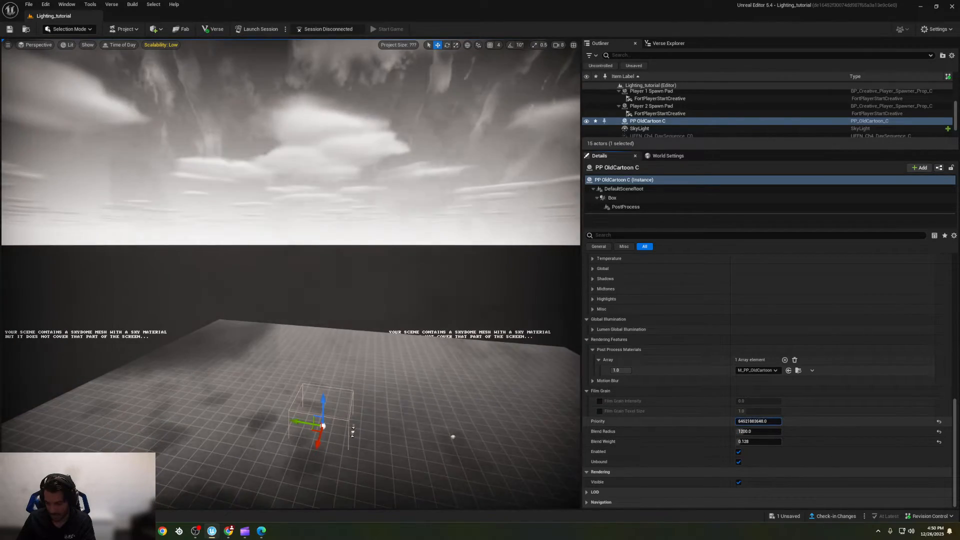
left_click_drag(757, 421, 740, 442)
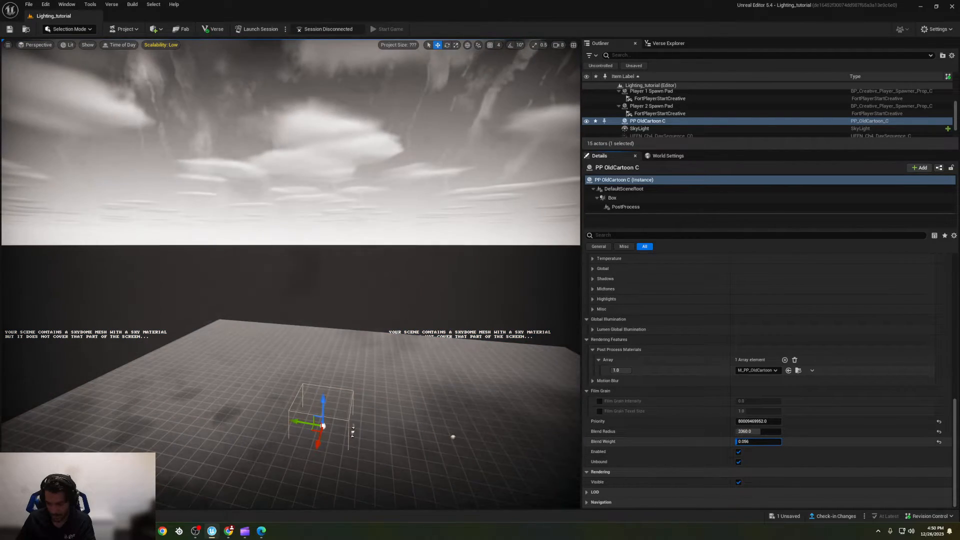
Step: Examine the level from several viewpoints under the weakened OldCartoon blend, along with the effect's Lens Flares and Color Grading settings
key("w")
right_click_drag(554, 414, 579, 458)
scroll(686, 428, "up", 1)
scroll(686, 428, "down", 1)
scroll(686, 429, "up", 4)
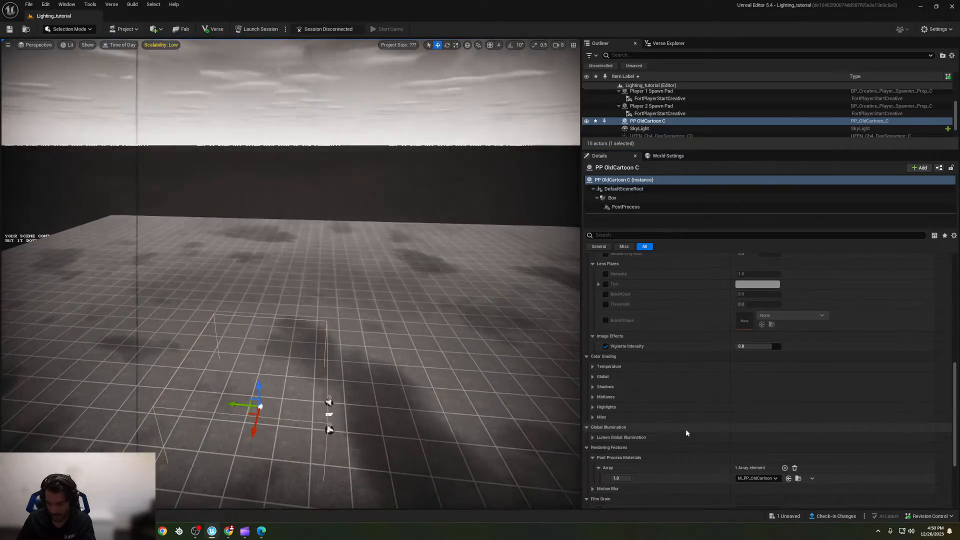
key("s")
right_click_drag(290, 273, 410, 265)
key("a")
key("w")
right_click_drag(427, 378, 352, 371)
key("s")
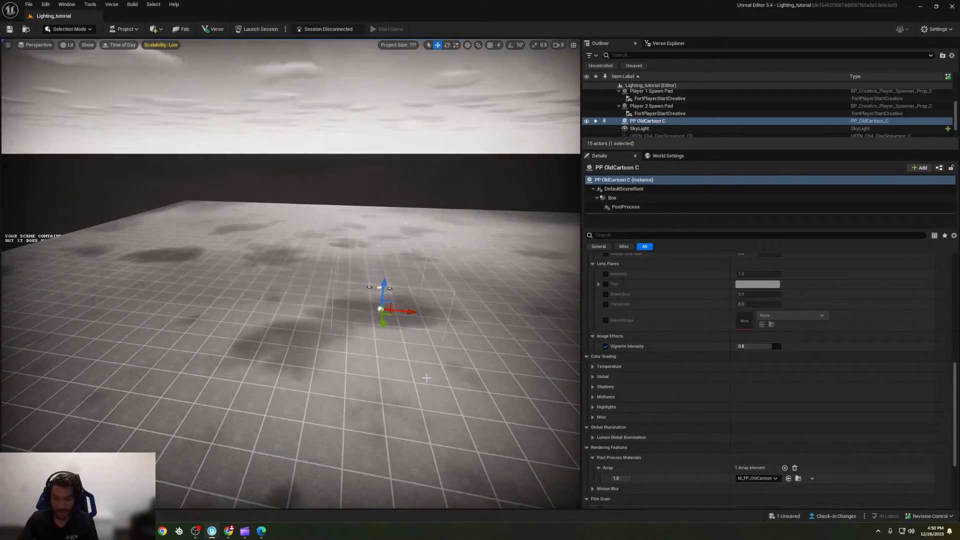
Step: Delete the SkyLight and PP OldCartoon actors from the Lighting_tutorial level
left_click(426, 378)
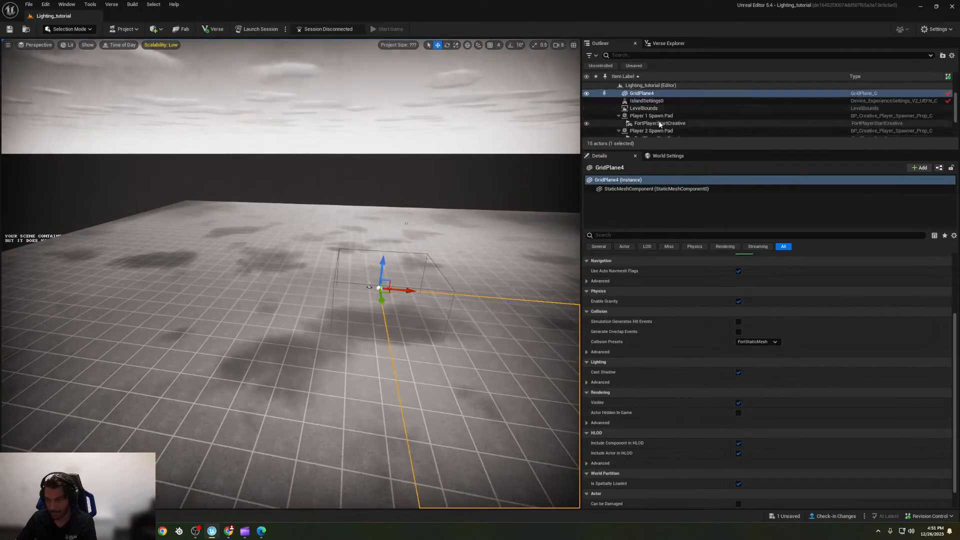
scroll(659, 135, "down", 1)
left_click(649, 113)
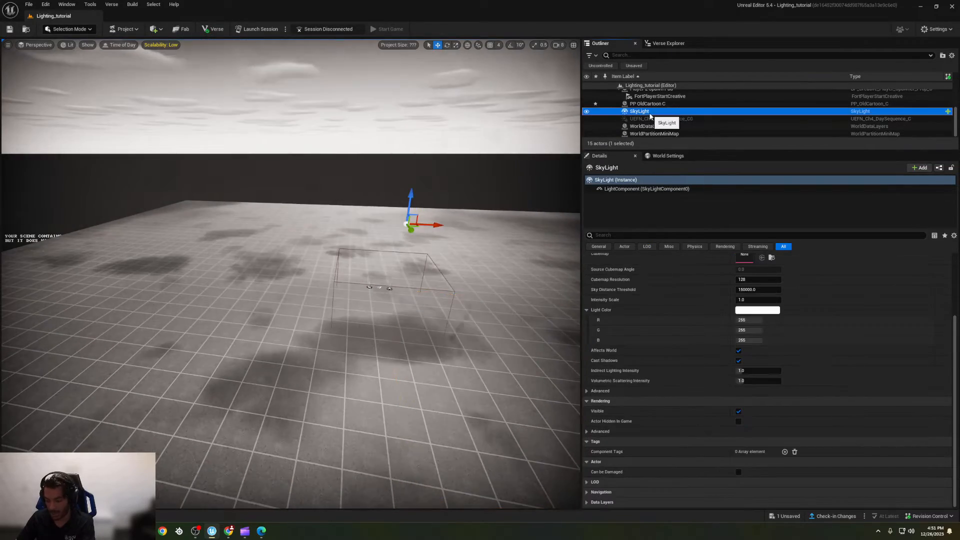
key("Delete")
left_click(645, 112)
key("Delete")
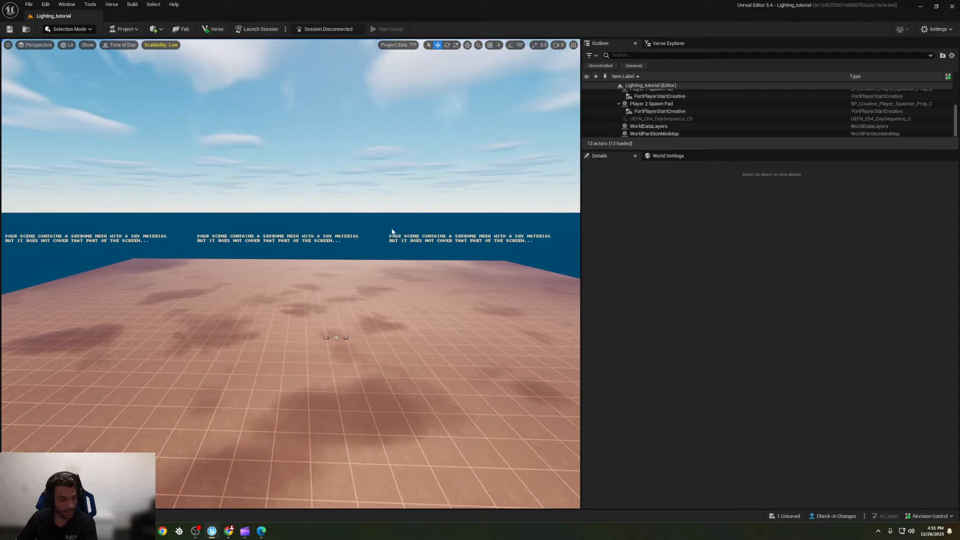
Step: Search the Fortnite content folder for "day" and place a Day Sequence Device in the level near the two spawn pads
right_click_drag(392, 231, 360, 261)
key("ctrl+space")
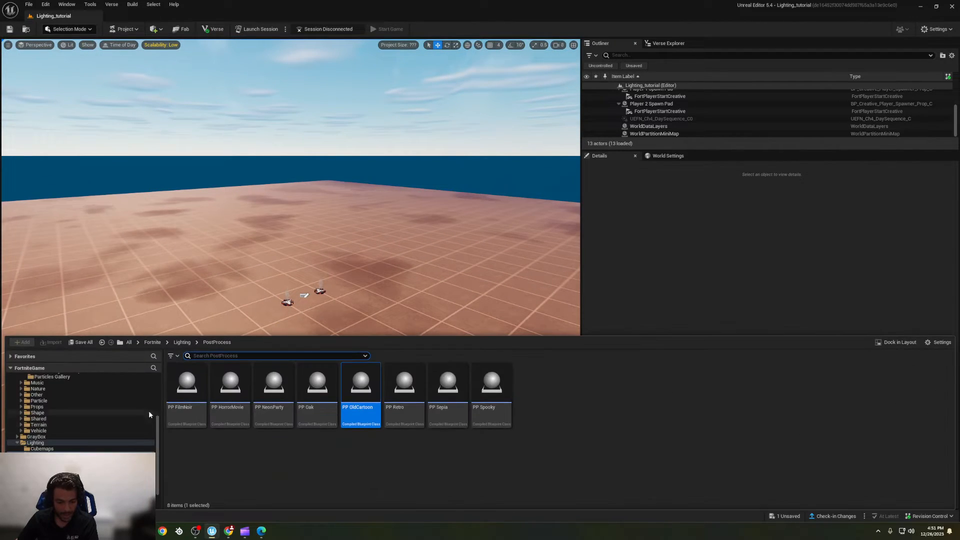
left_click(153, 342)
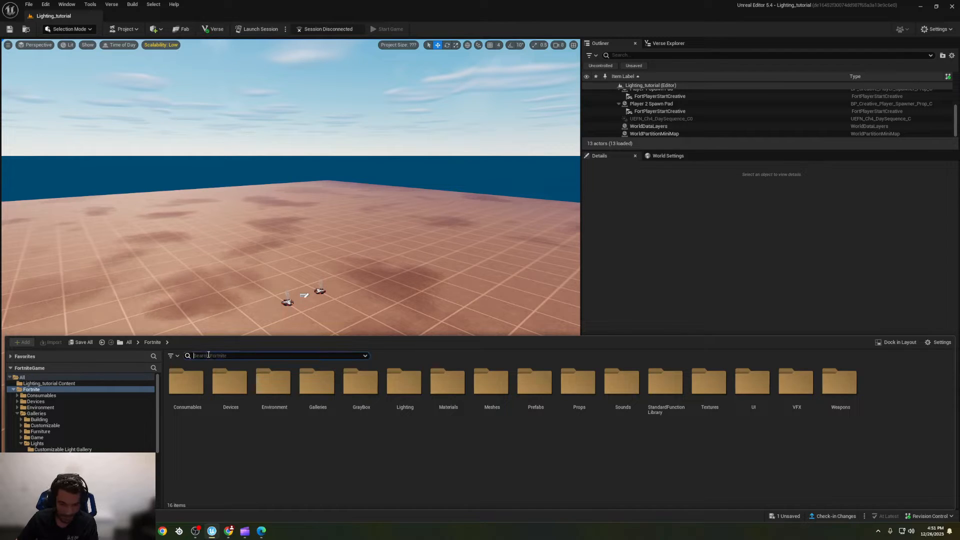
left_click(208, 355)
type("day")
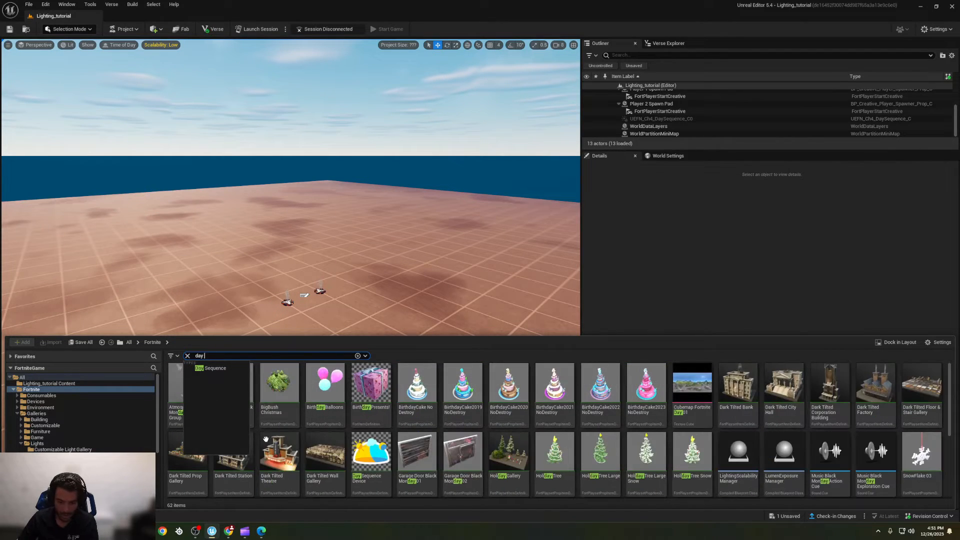
left_click_drag(379, 470, 313, 299)
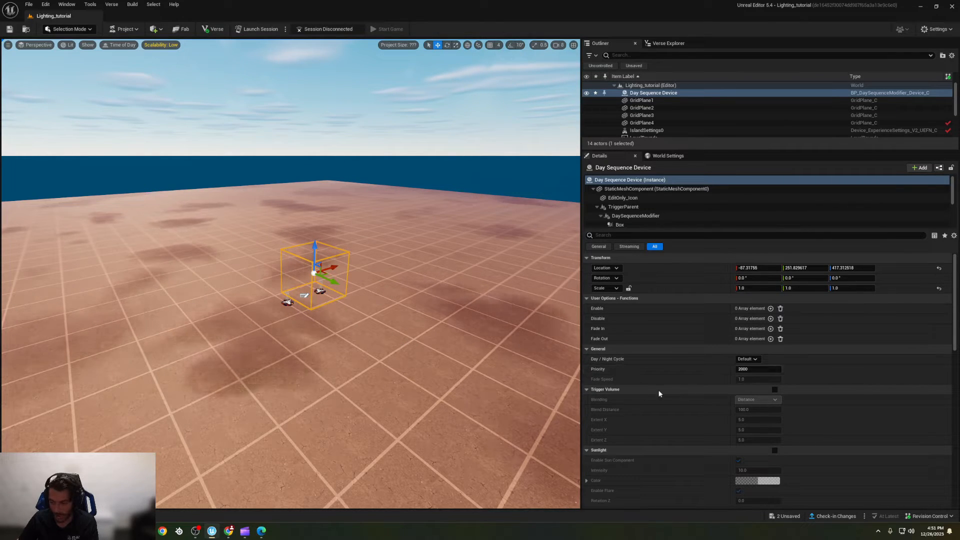
Step: Enable the Day Sequence Device's Fog settings and set the fog Color to saturated blue, hex sRGB 005AD4FF
left_click(775, 393)
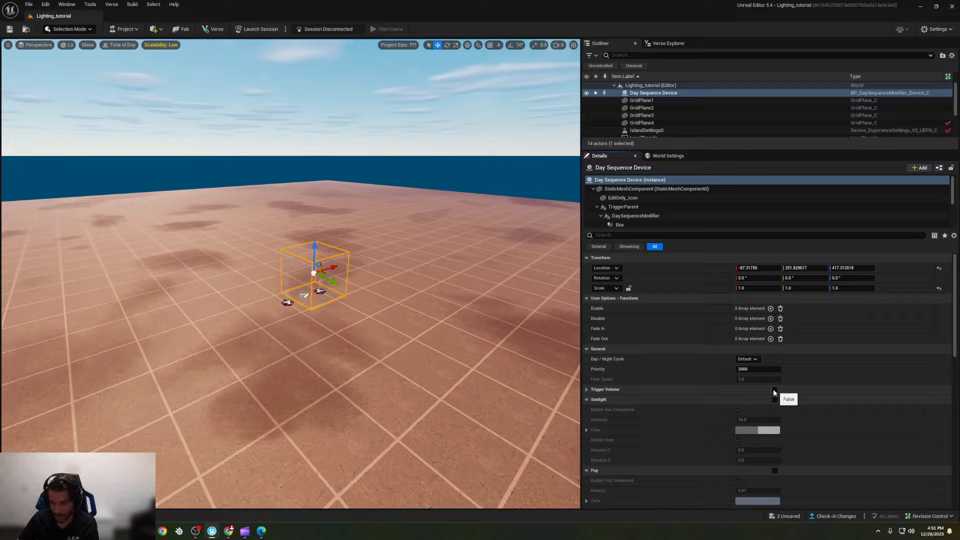
left_click(775, 390)
left_click(588, 399)
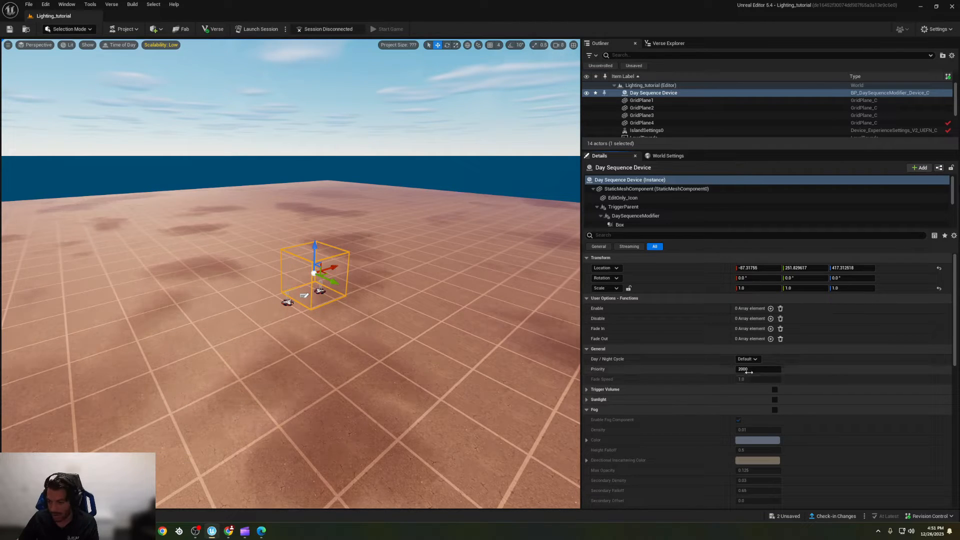
left_click(775, 410)
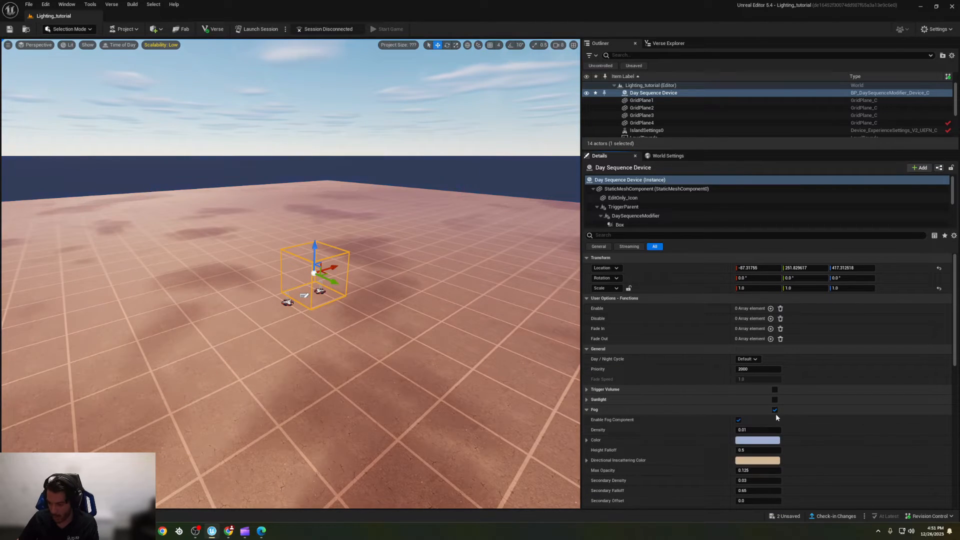
left_click(758, 440)
left_click(793, 387)
left_click_drag(789, 380, 780, 359)
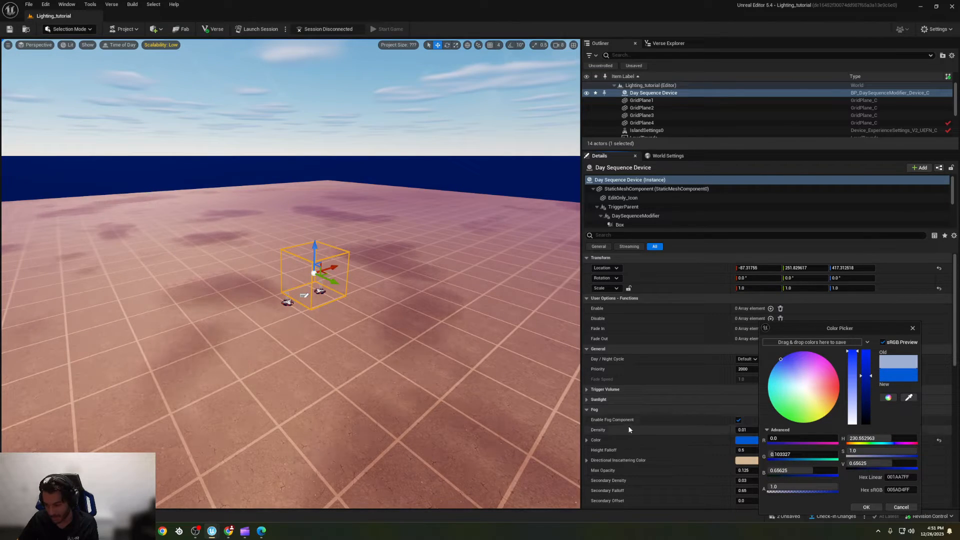
left_click(744, 442)
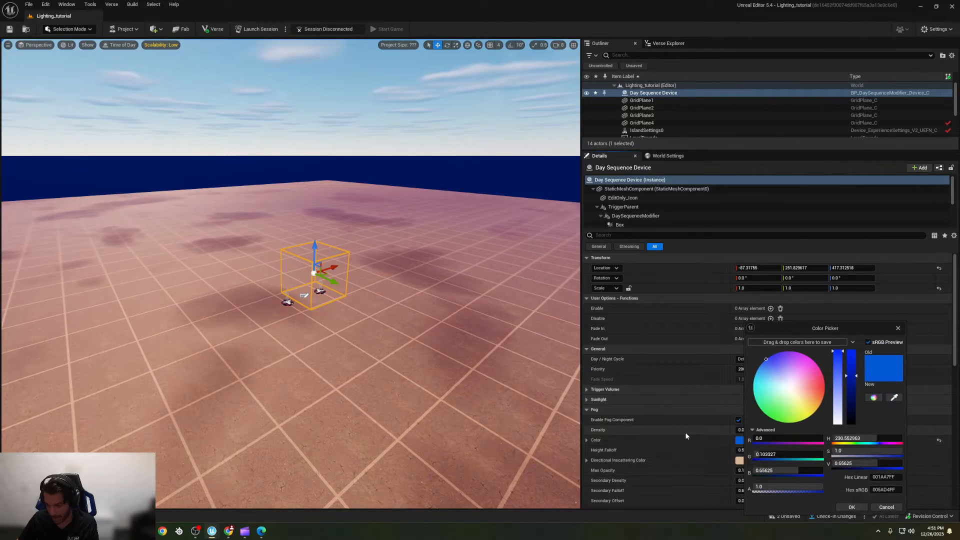
left_click(897, 329)
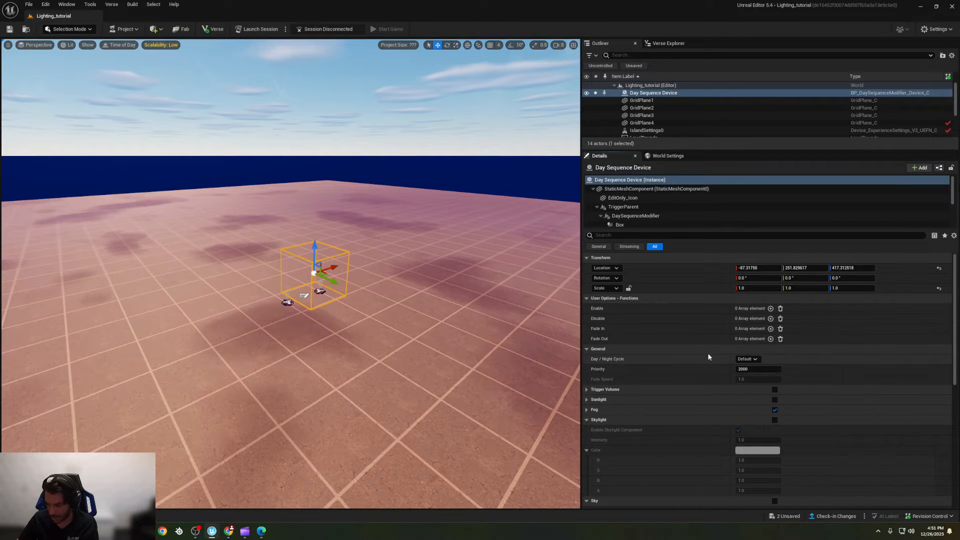
Step: Enable the device's Sunlight settings and set the sunlight Color to pale yellow, hex sRGB D0CF9AFF
left_click(589, 399)
left_click(774, 400)
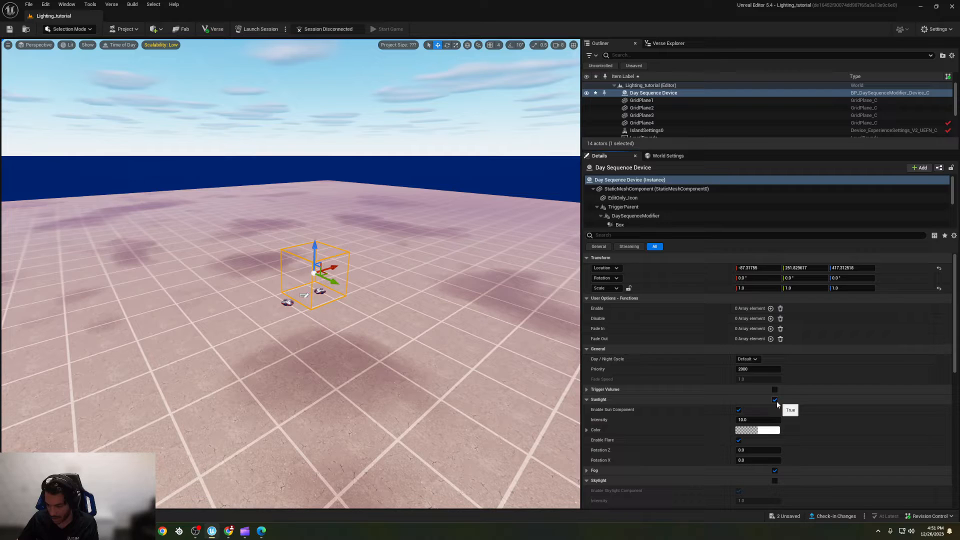
left_click(774, 431)
left_click(877, 368)
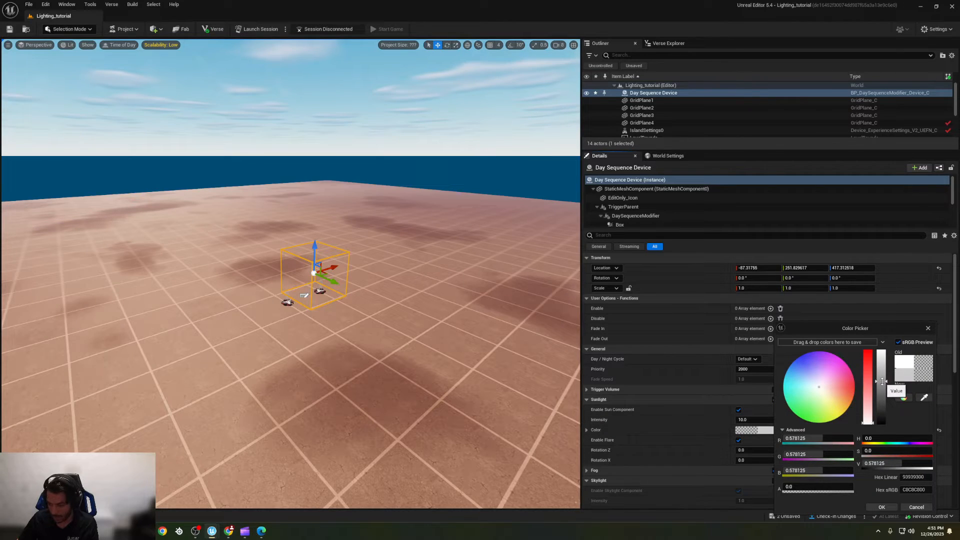
left_click_drag(812, 392, 826, 400)
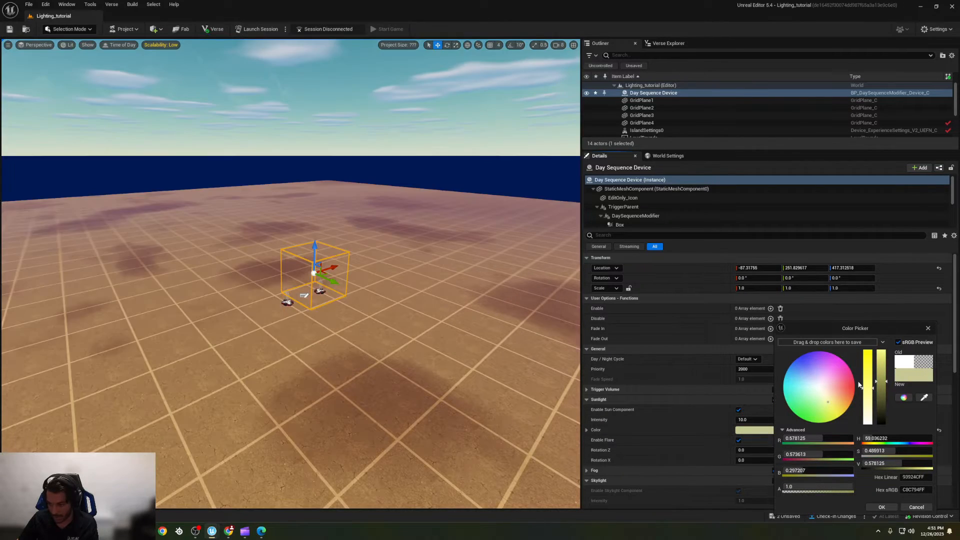
left_click(880, 378)
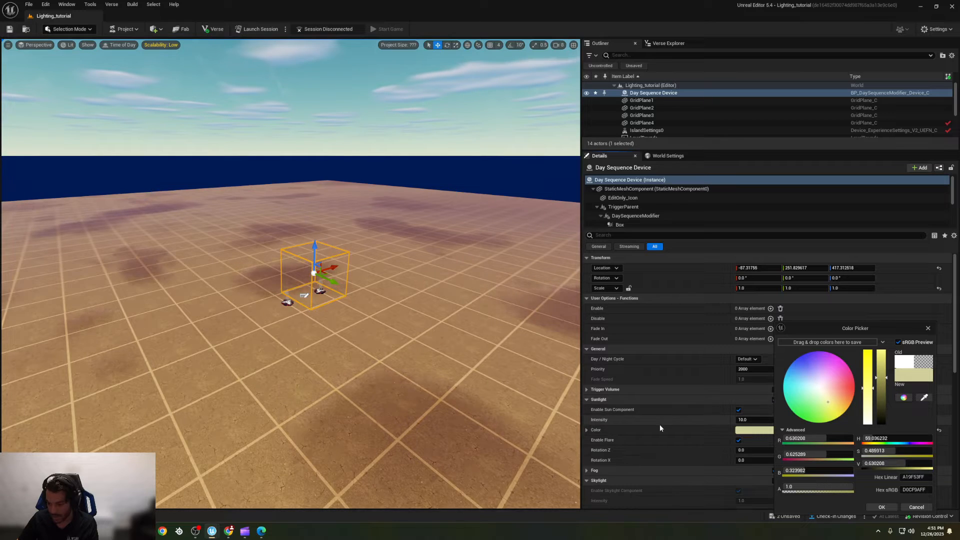
Step: Set the sunlight Intensity to 7.922066, accept its color, and set Rotation Z to 0.056
left_click_drag(747, 420, 696, 433)
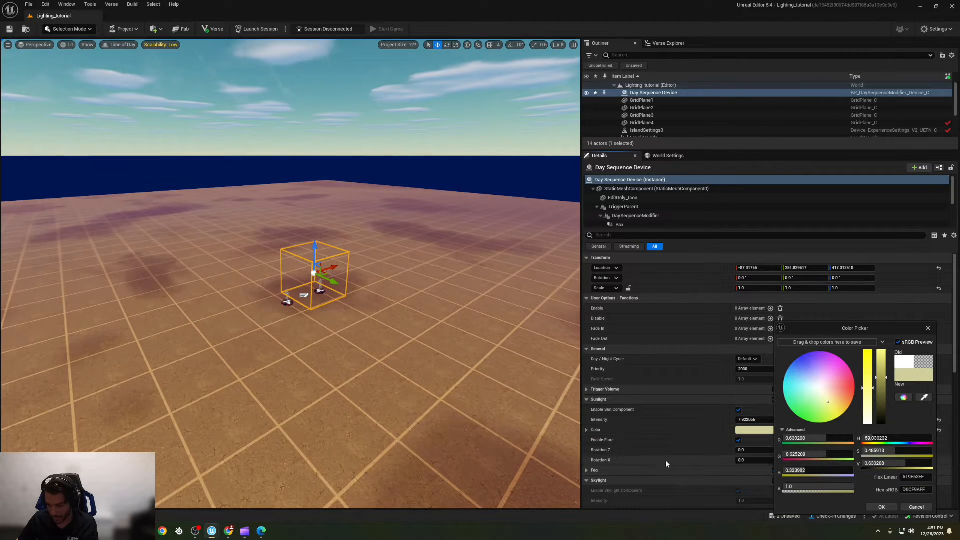
left_click(892, 506)
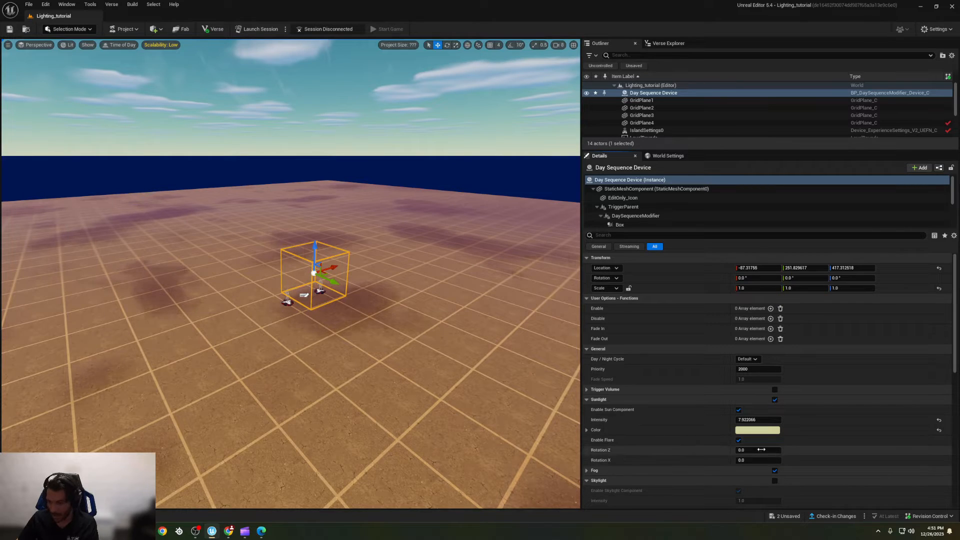
left_click_drag(755, 450, 684, 434)
Step: Enable the device's Skylight settings and set the skylight Color to golden orange, hex sRGB E1C36EFF
scroll(670, 429, "down", 3)
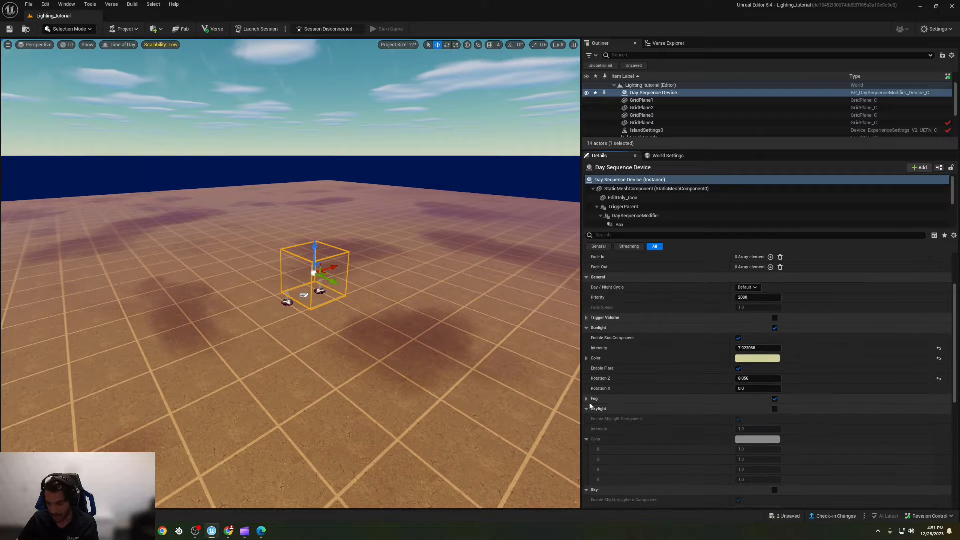
left_click(774, 409)
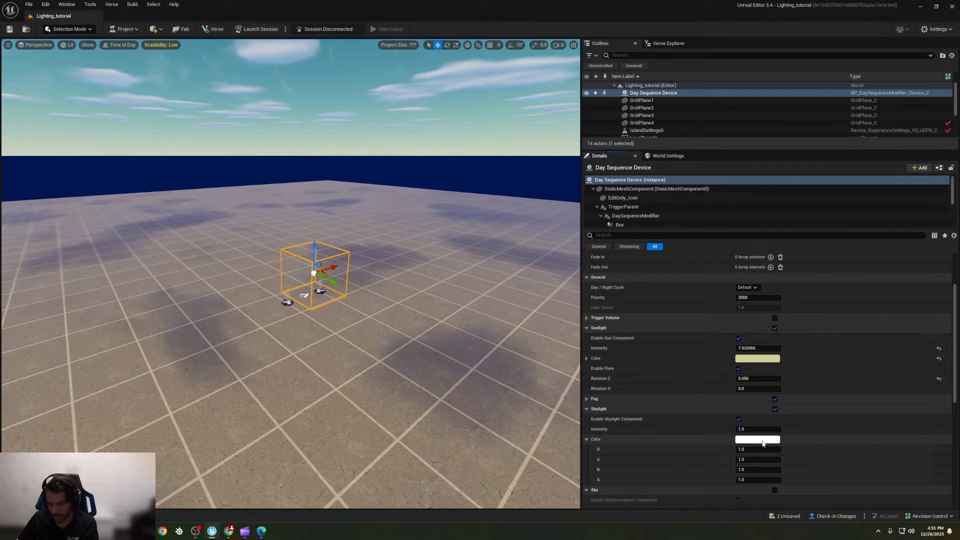
left_click(763, 440)
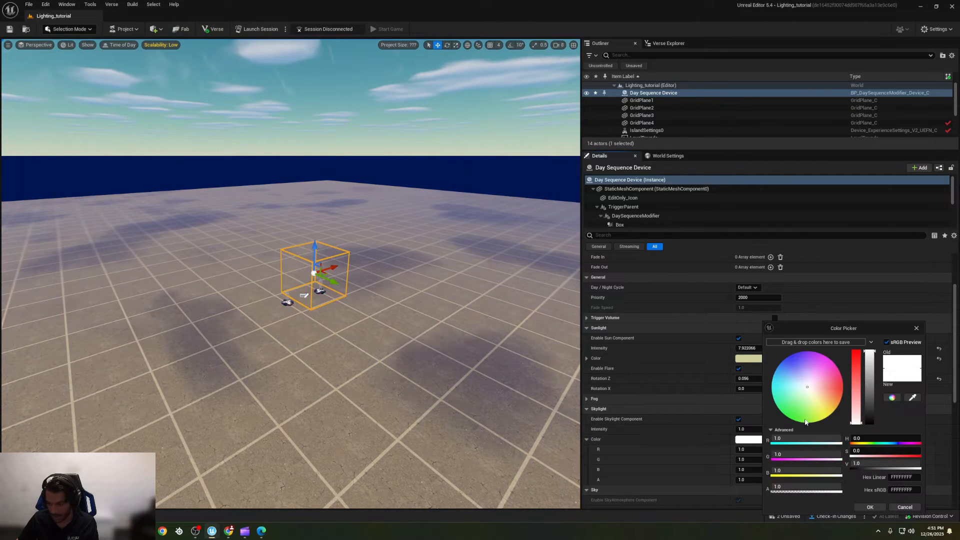
left_click(824, 399)
left_click_drag(820, 395, 853, 378)
left_click(869, 368)
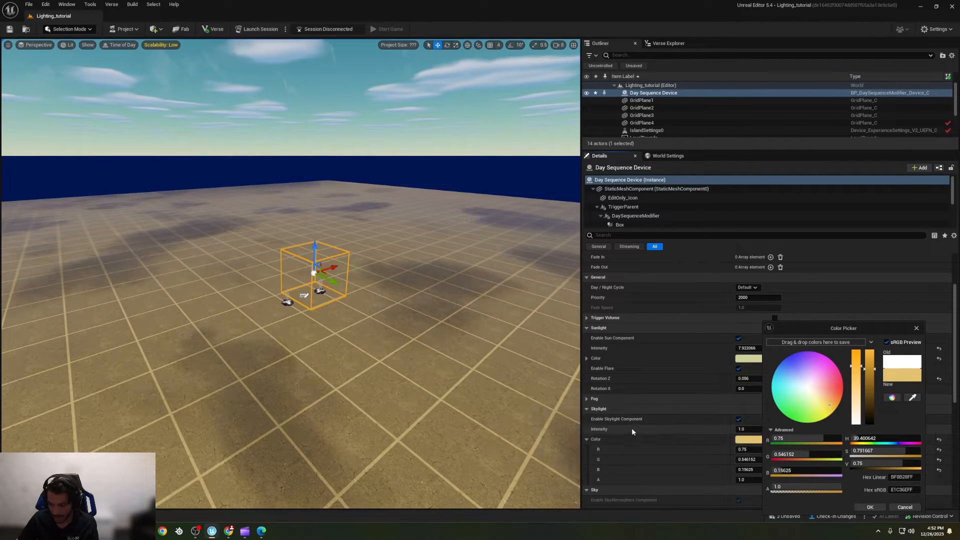
left_click(587, 409)
left_click(878, 507)
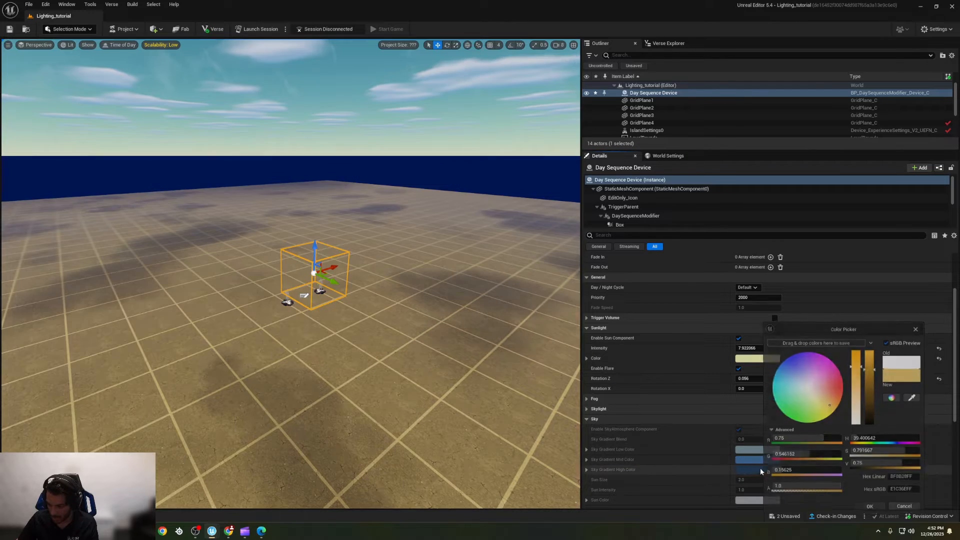
Step: Enable the device's Sky settings and darken the Sky Gradient Low Color to a muted blue
right_click_drag(450, 350, 415, 250)
scroll(450, 350, "down", 4)
left_click(765, 449)
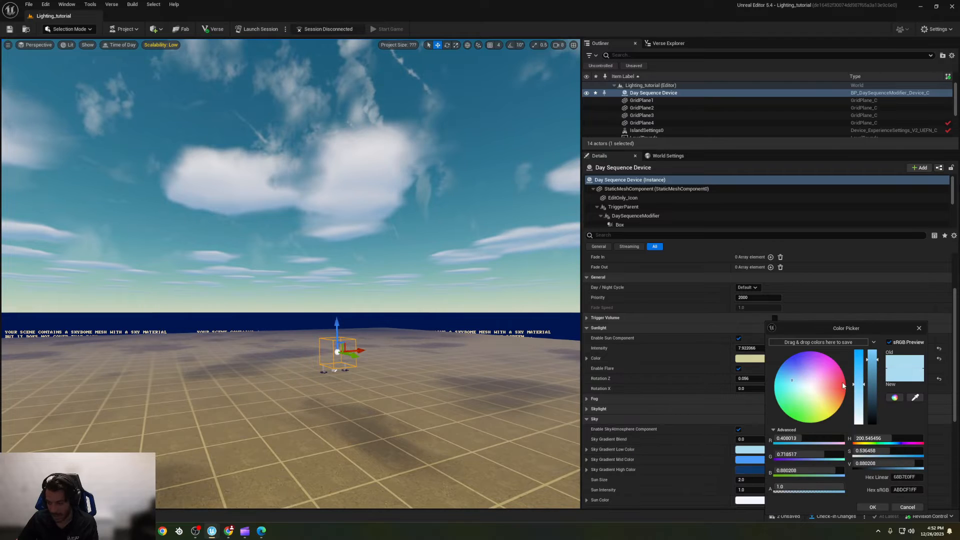
left_click(873, 376)
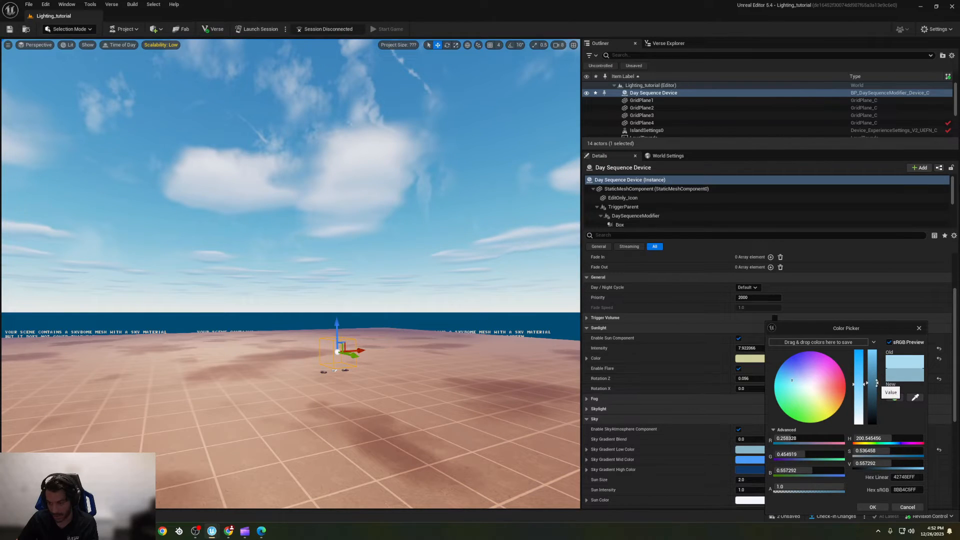
left_click_drag(883, 464, 879, 466)
left_click(870, 508)
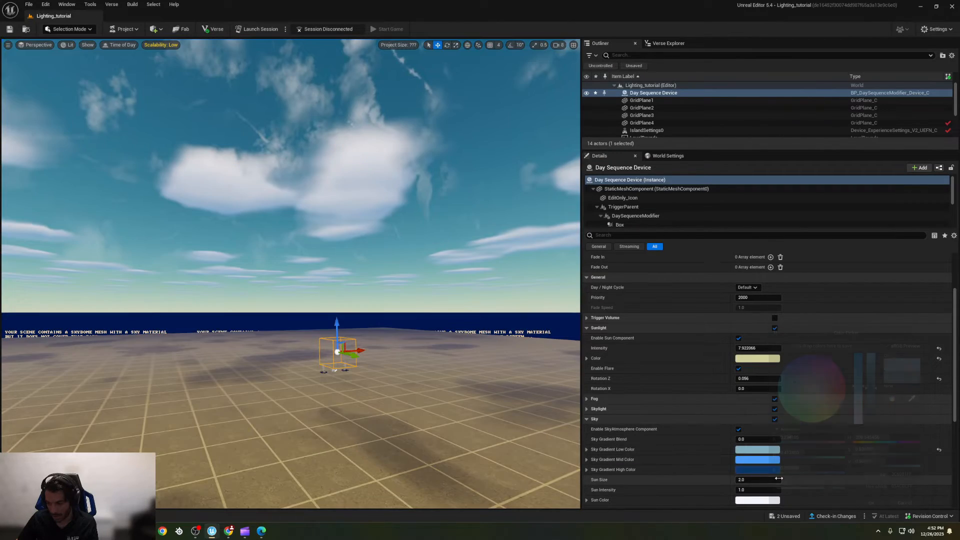
Step: Brighten the Sky Gradient High Color to a vivid blue, hex sRGB 267CDDFF
left_click(764, 470)
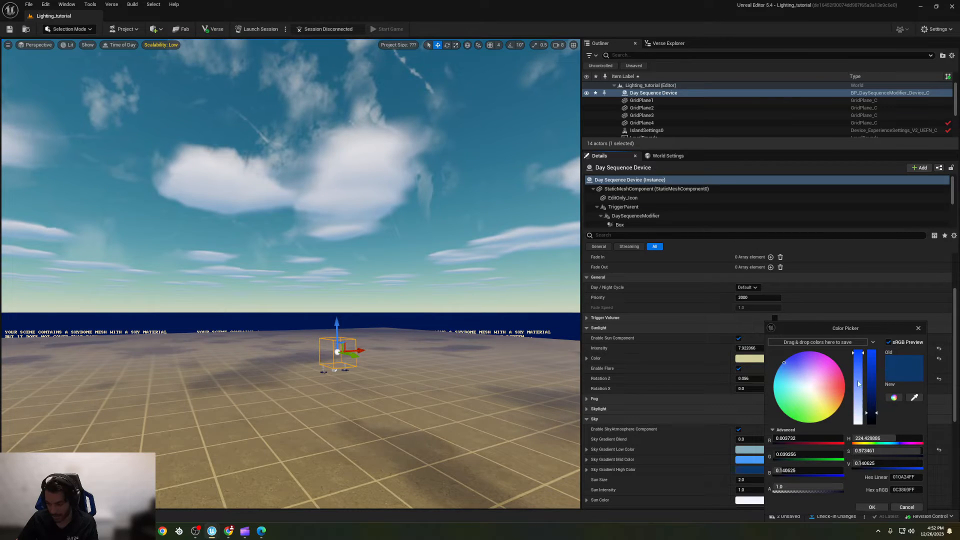
left_click_drag(875, 391, 876, 377)
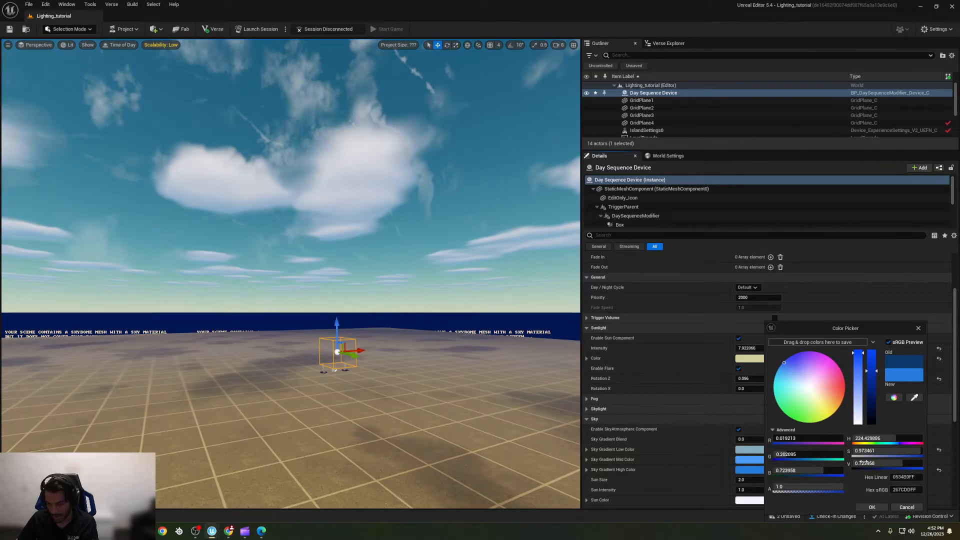
left_click(871, 507)
Step: Set the Day Sequence Device's Sky Gradient Mid Color to bright green, hex sRGB 00F948FF
left_click(745, 460)
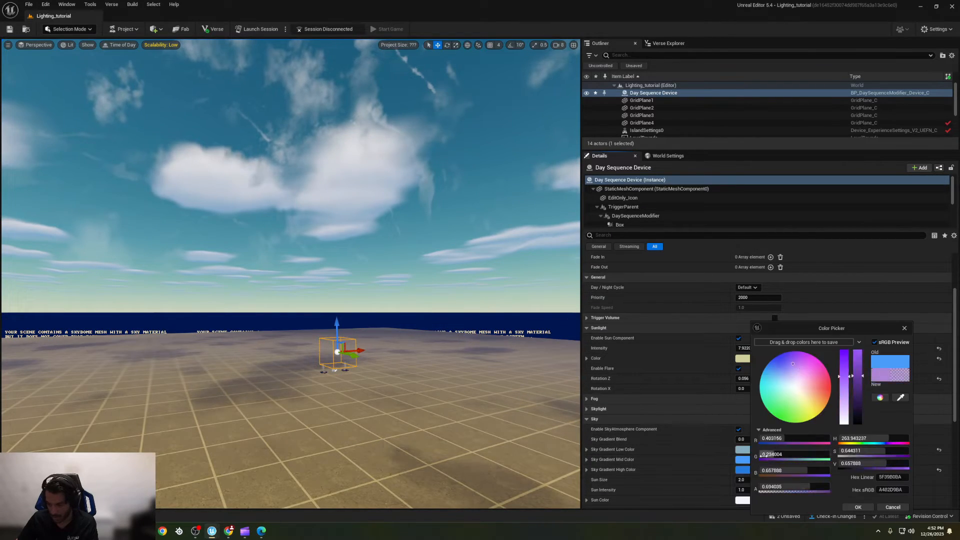
left_click(770, 384)
left_click_drag(770, 384, 755, 447)
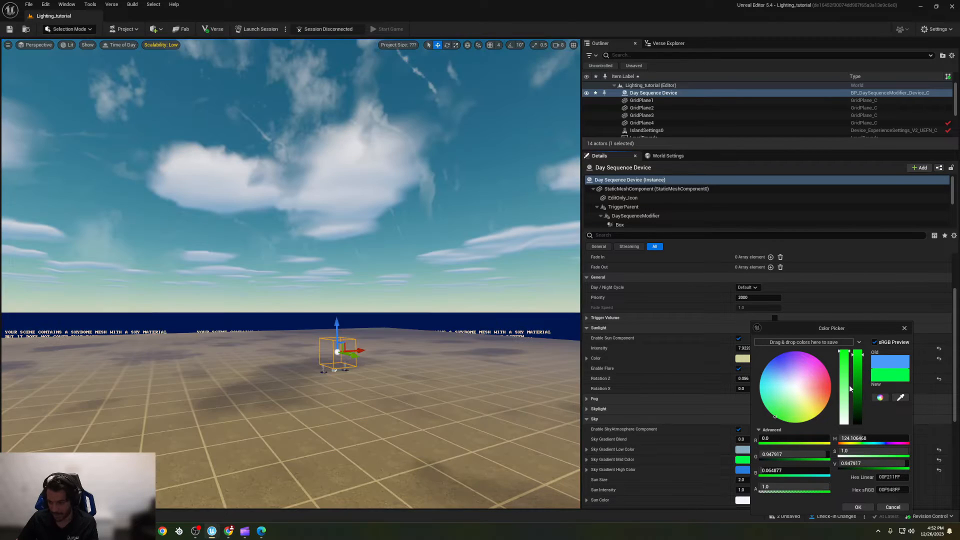
right_click_drag(430, 300, 486, 295)
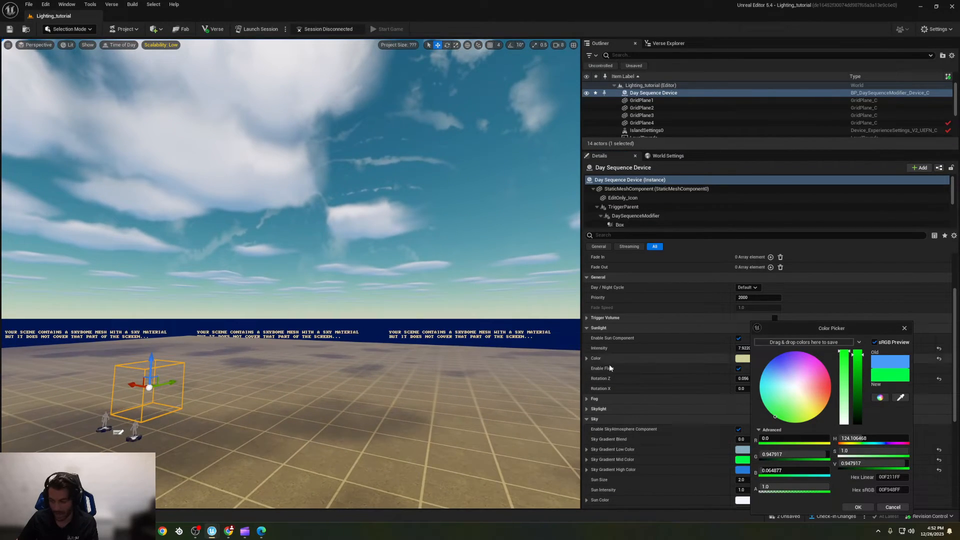
left_click(858, 508)
Step: Set the Sky Gradient Low Color to full-brightness green, hex sRGB 00FF2AFF
left_click(742, 449)
left_click_drag(803, 385, 787, 422)
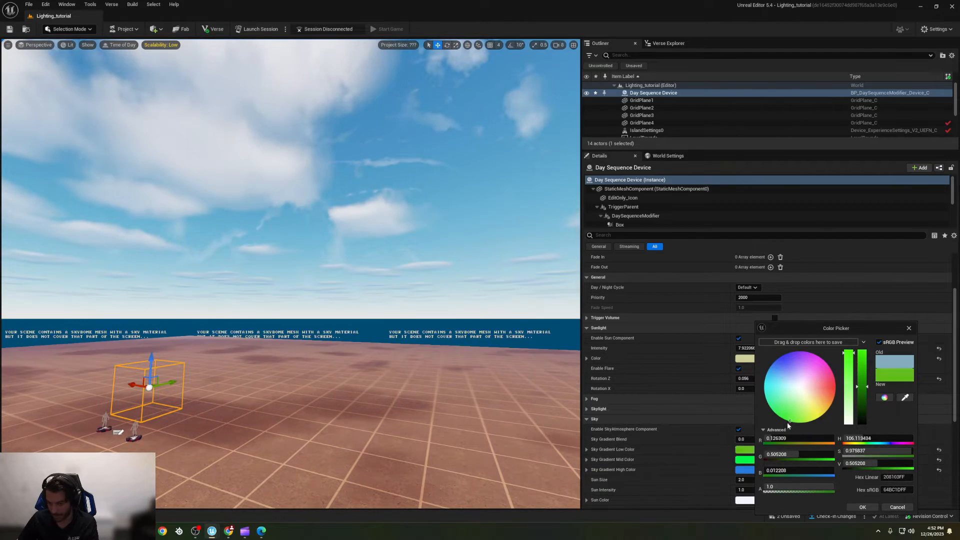
left_click_drag(864, 386, 866, 339)
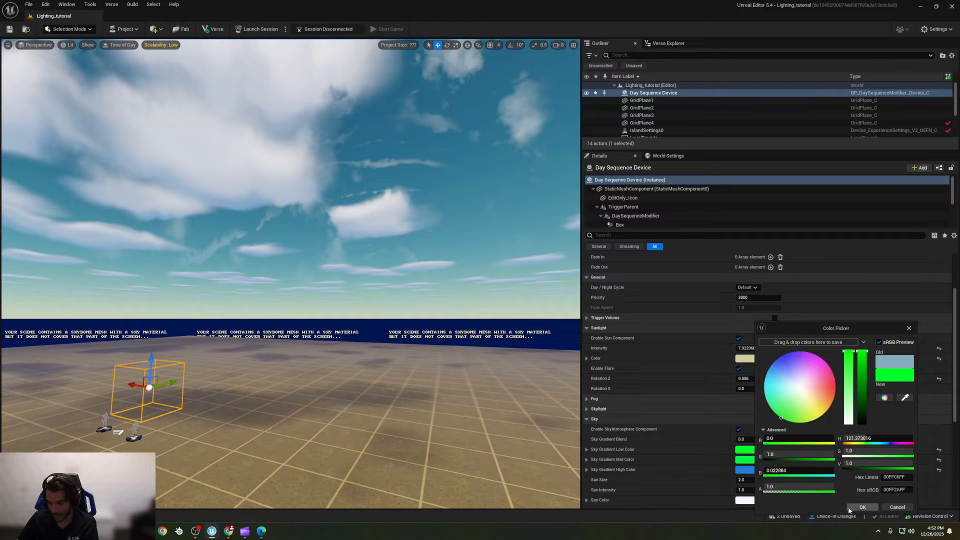
left_click(859, 506)
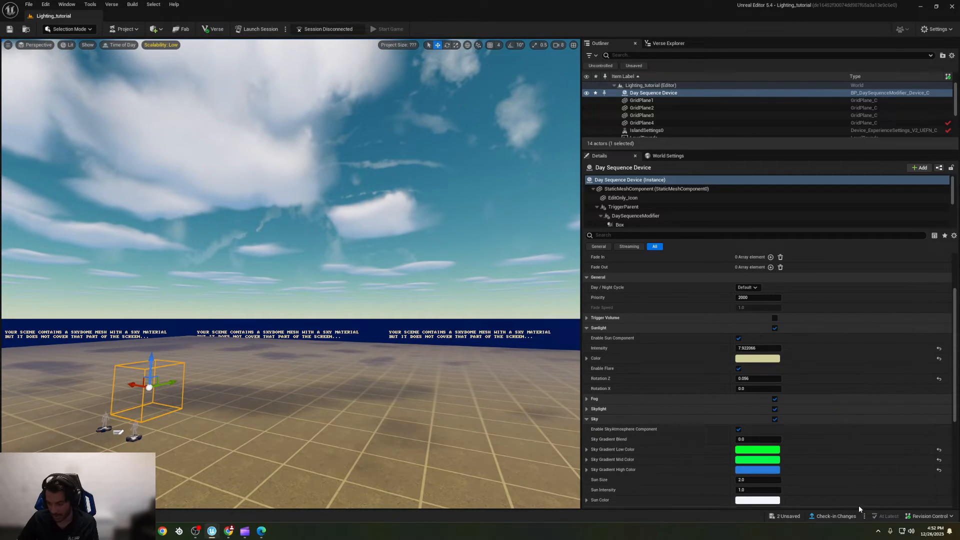
Step: Set the Sky Gradient High Color to full-brightness spring green, hex sRGB 00FF74FF
left_click(747, 470)
left_click_drag(830, 384, 756, 431)
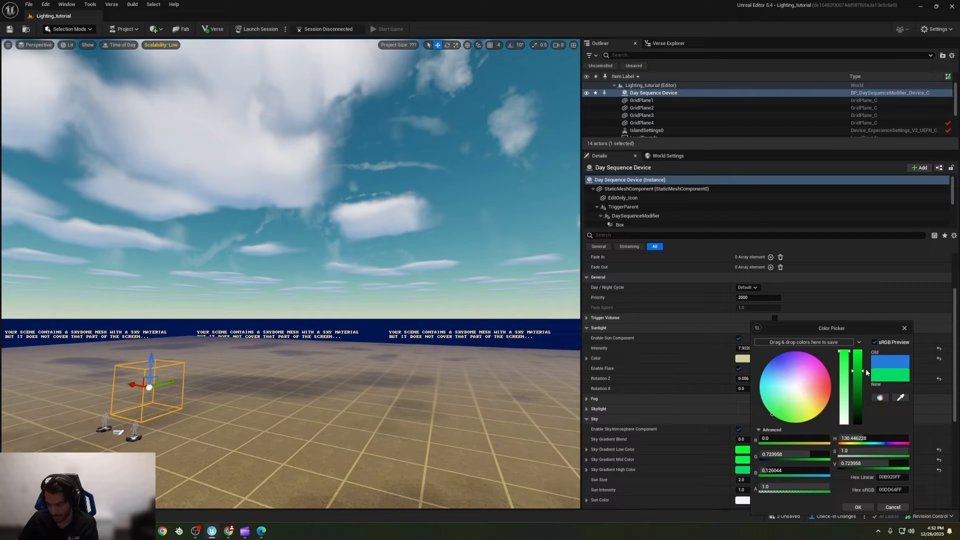
left_click_drag(865, 368, 866, 350)
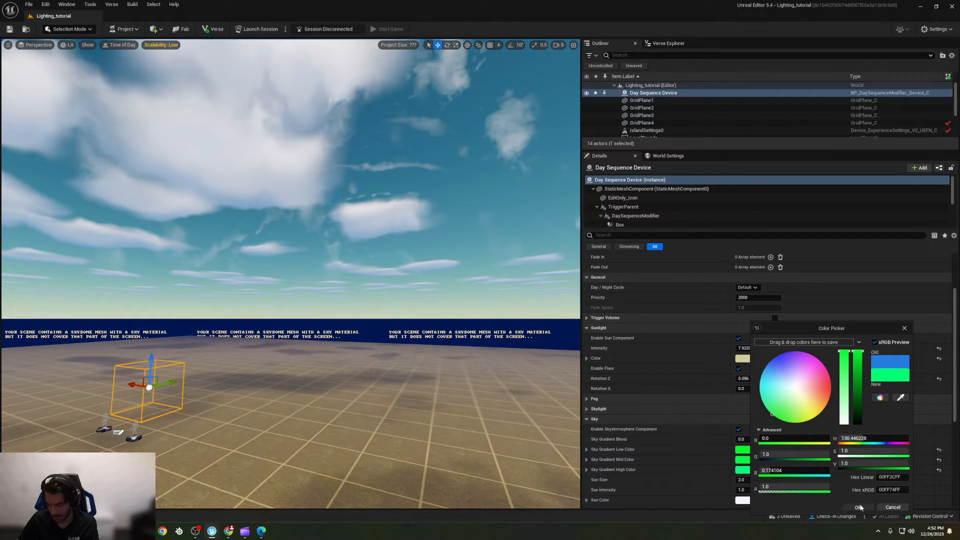
left_click(860, 506)
Step: Set the Sky Gradient Blend to 0.256 and the Sun Size to 2.383207
left_click_drag(746, 439, 757, 440)
right_click_drag(526, 410, 280, 500)
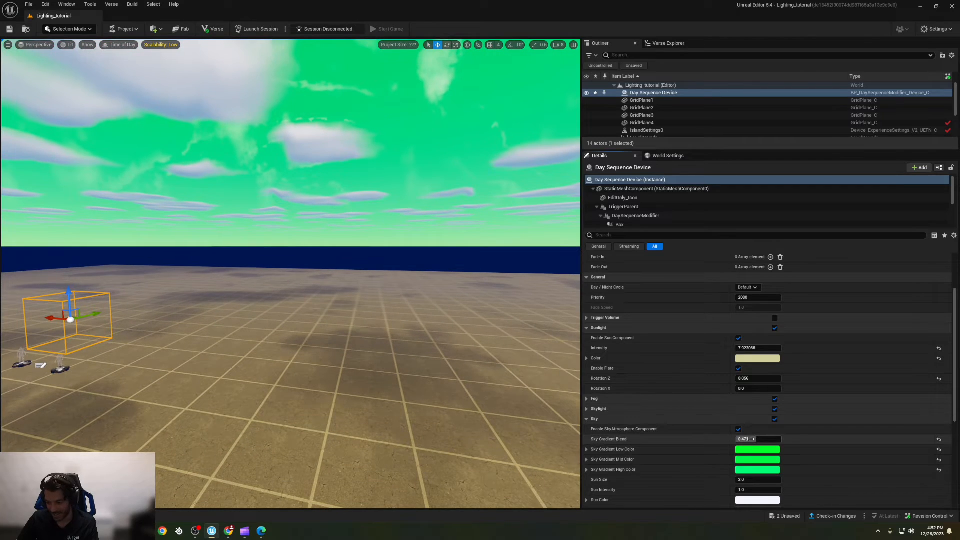
left_click_drag(749, 440, 752, 419)
scroll(643, 425, "down", 3)
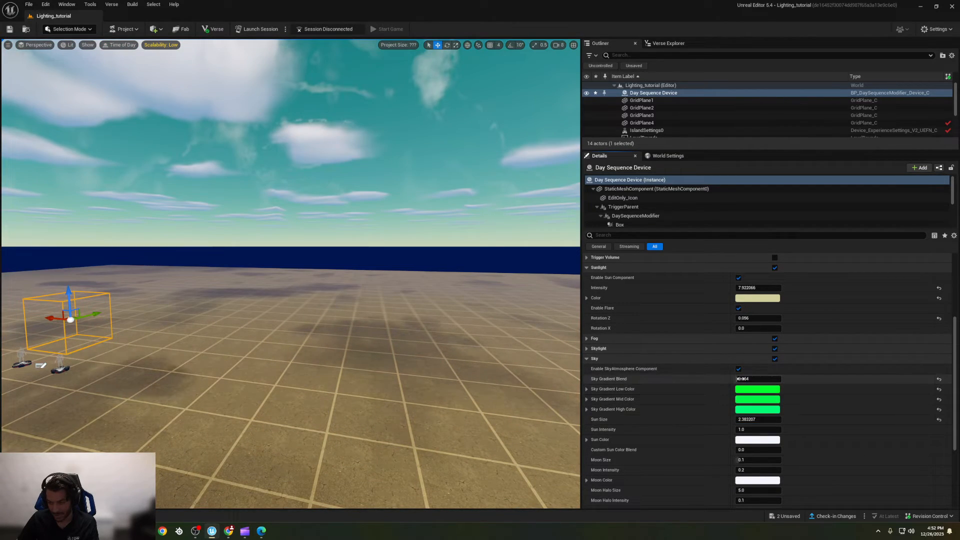
left_click_drag(739, 379, 742, 379)
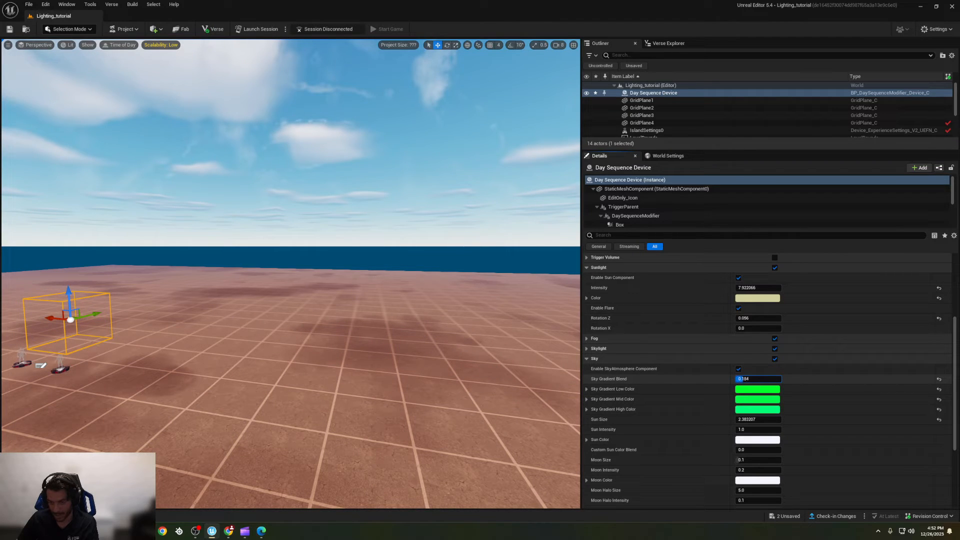
scroll(631, 380, "down", 2)
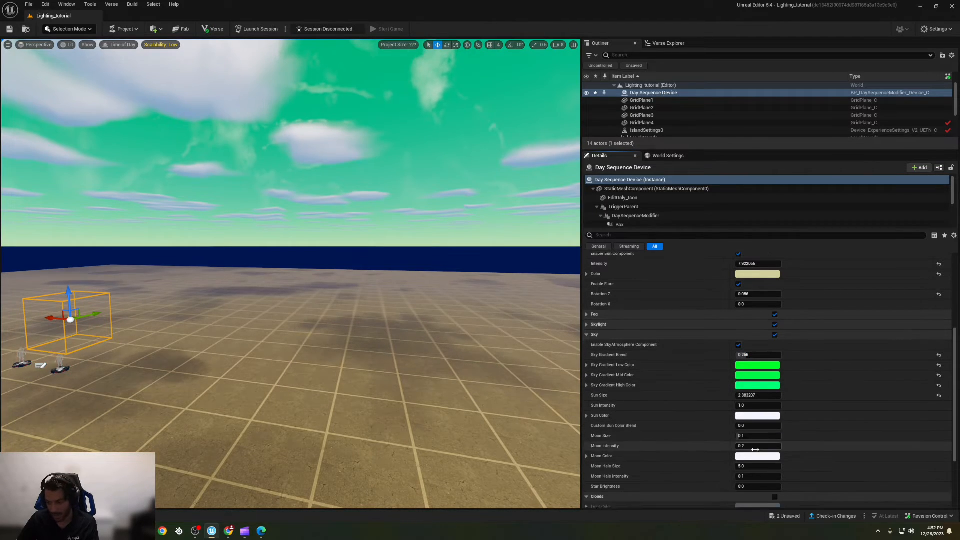
Step: Enable the device's Clouds settings, set the clouds' Light Color to bright blue, hex sRGB 008FFFFF, and inspect the sky
scroll(670, 413, "down", 4)
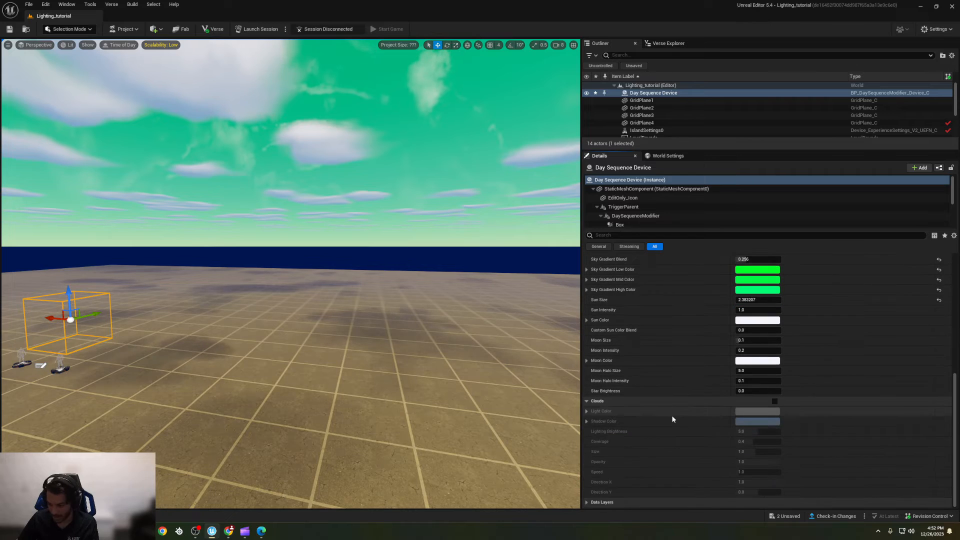
left_click(773, 401)
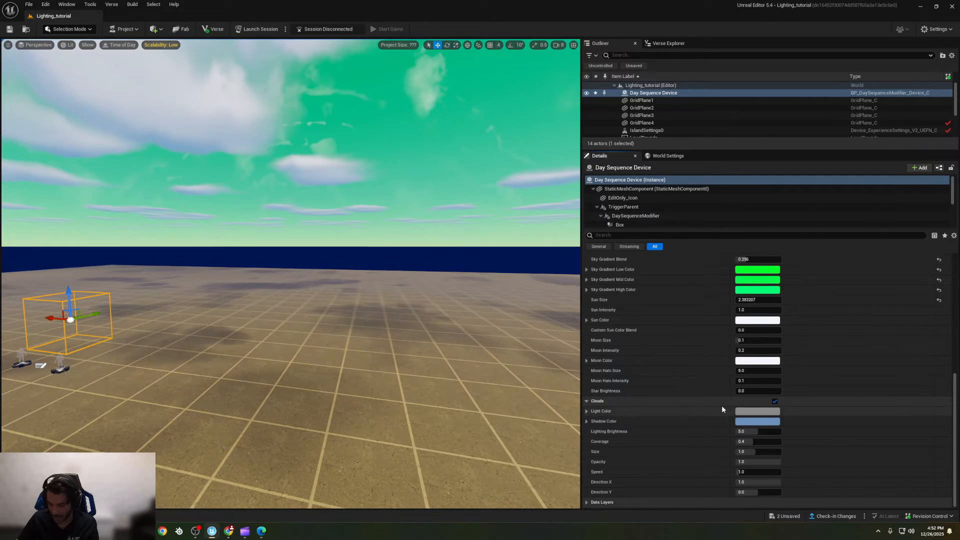
right_click_drag(487, 389, 487, 330)
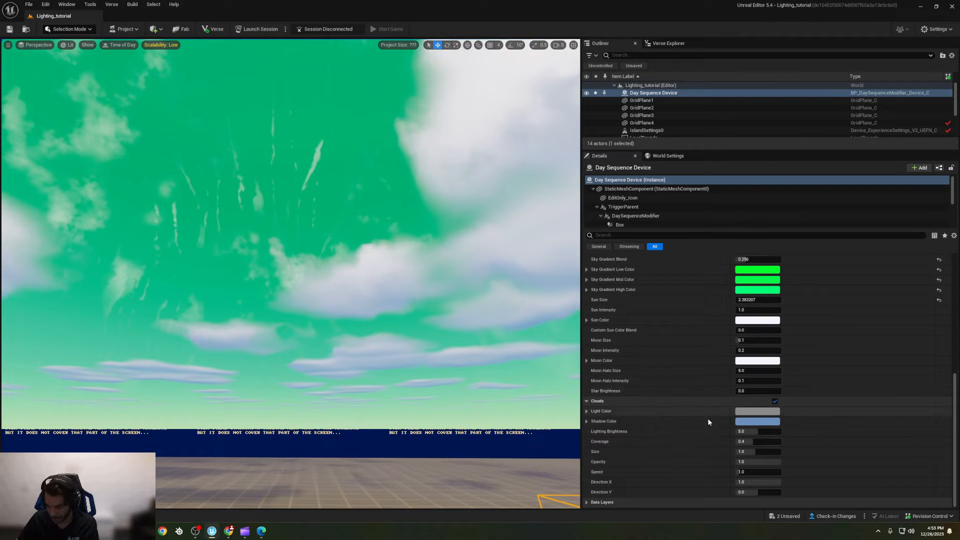
left_click(587, 421)
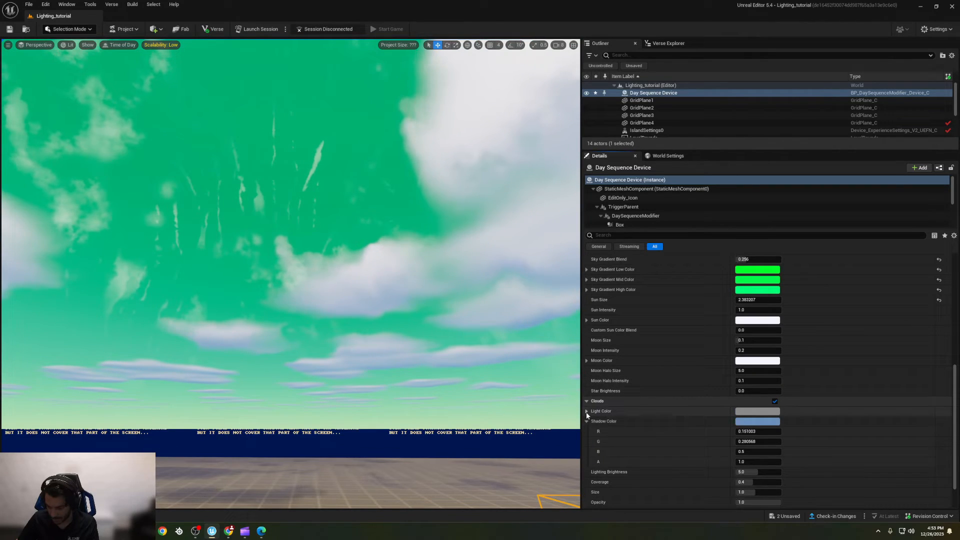
left_click(586, 411)
left_click(745, 411)
left_click(767, 360)
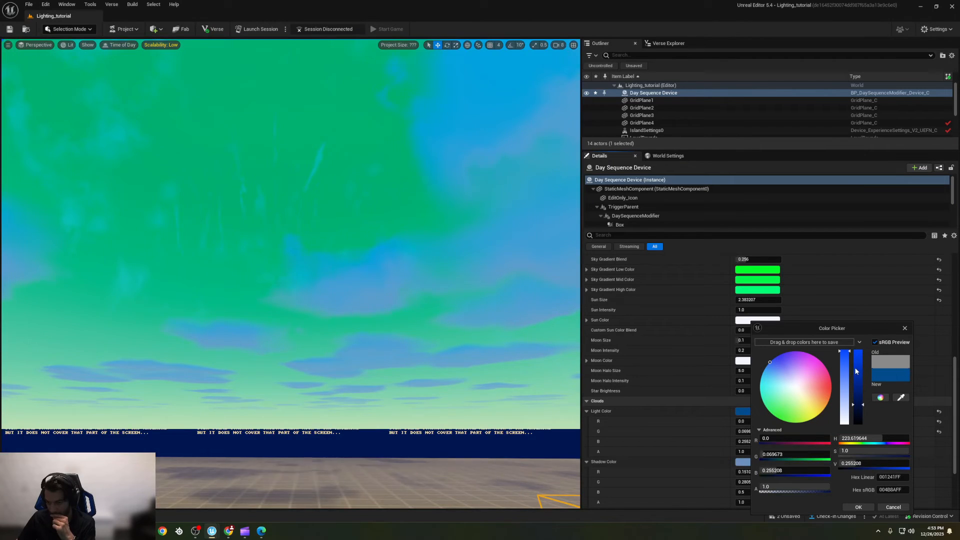
left_click_drag(855, 370, 848, 336)
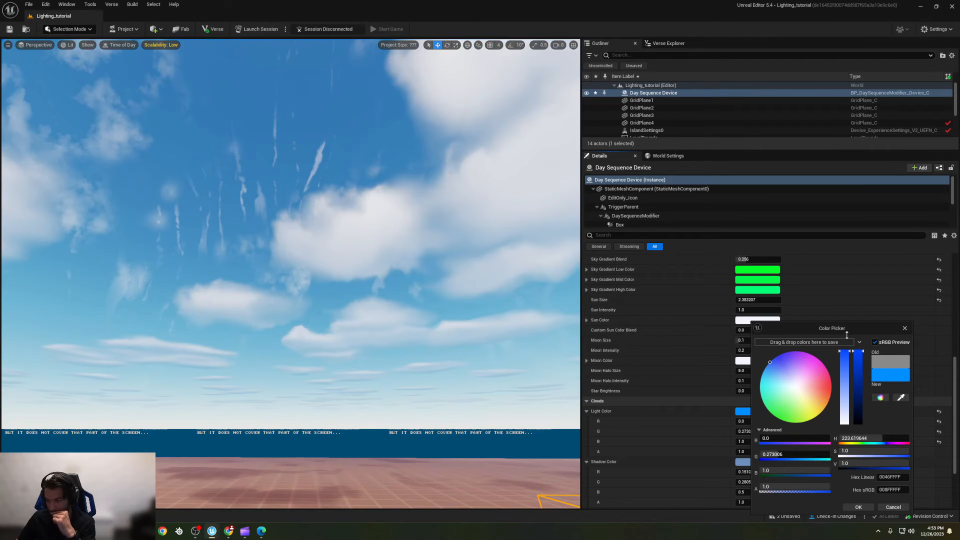
left_click(500, 345)
right_click_drag(500, 345, 560, 435)
right_click_drag(373, 317, 443, 341)
right_click_drag(373, 317, 355, 300)
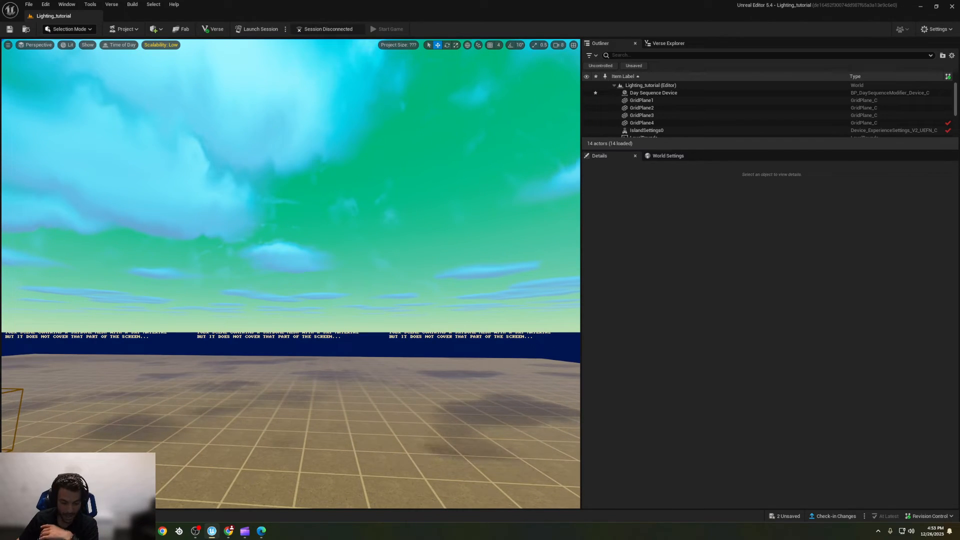
Step: Clear the content search and browse to the Fortnite Lighting PostProcess folder
key("ctrl+space")
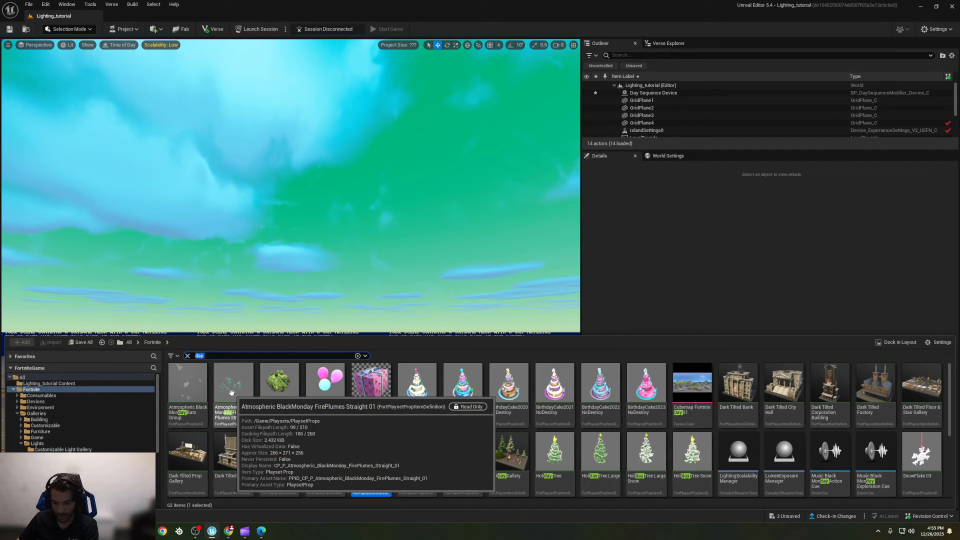
key("BackSpace")
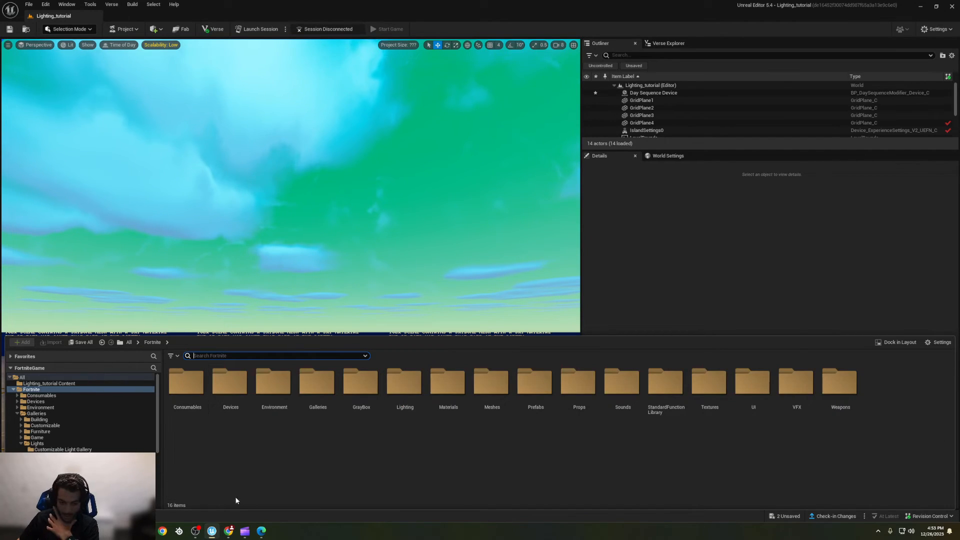
double_click(406, 395)
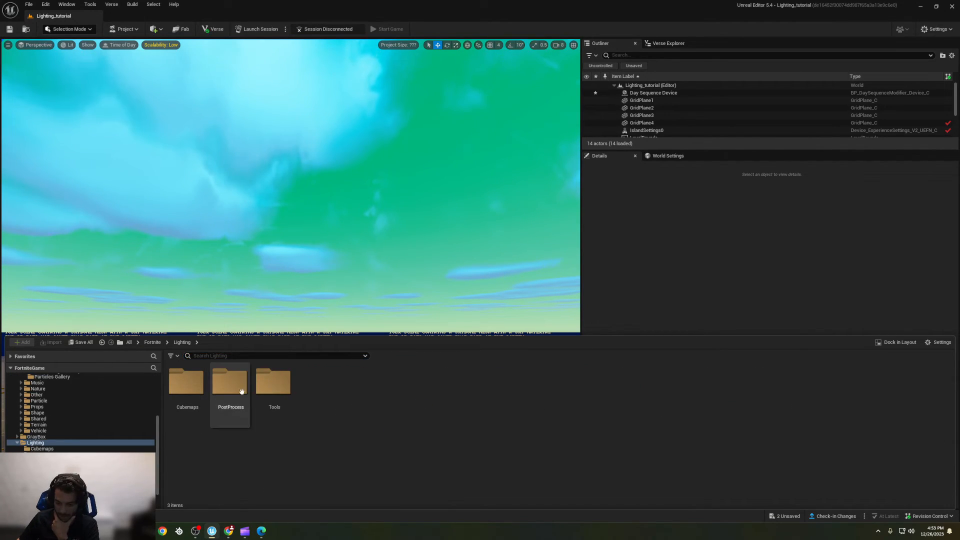
double_click(231, 400)
Step: Try the PP NeonParty post-process preset in the level and delete it again
left_click_drag(274, 385, 337, 413)
right_click_drag(302, 410, 252, 419)
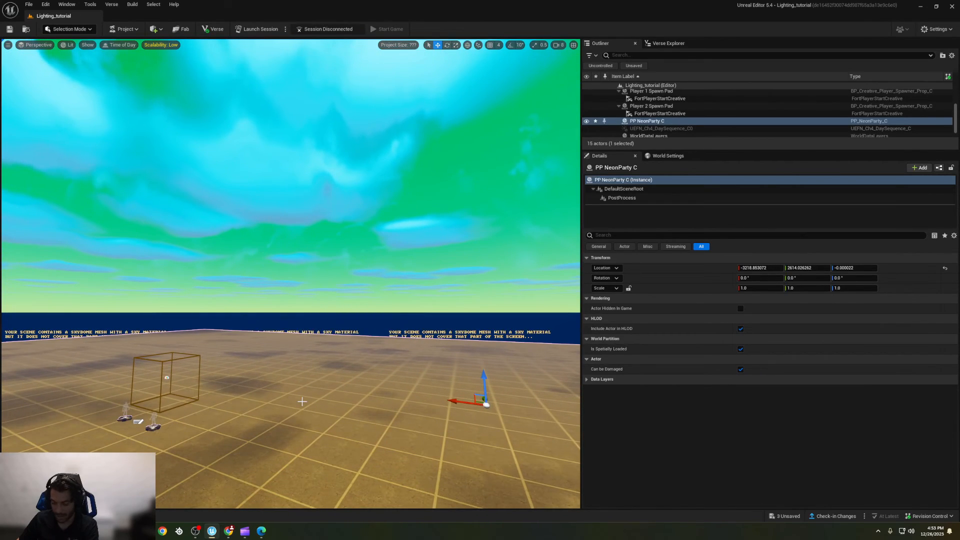
key("Delete")
Step: Place the PP Oak post-process preset in the level and view it over the ground grid
key("ctrl+space")
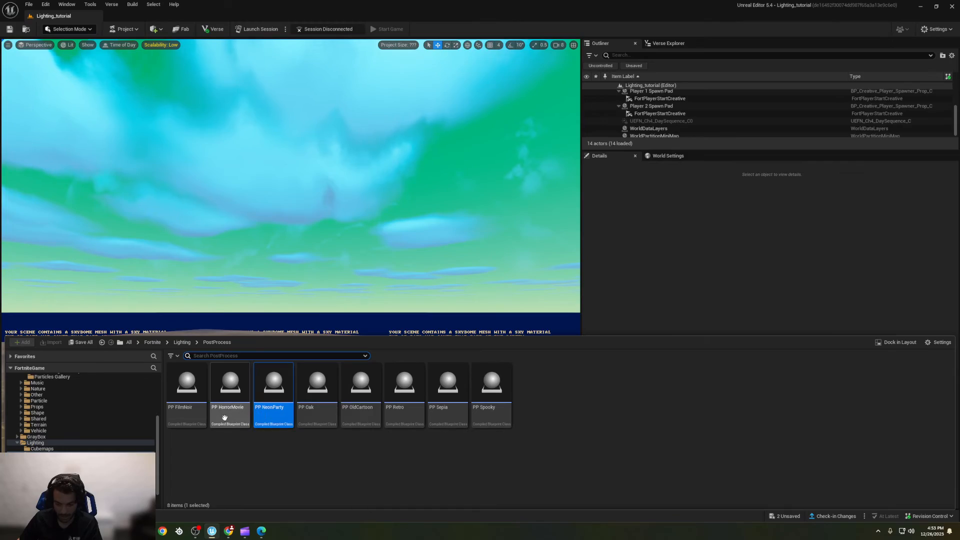
left_click(333, 393)
left_click_drag(334, 392, 392, 288)
right_click_drag(392, 289, 335, 375)
key("w")
key("s")
Step: Enable the Bloom Intensity override on PP Oak's PostProcess component and adjust its intensity
left_click(607, 198)
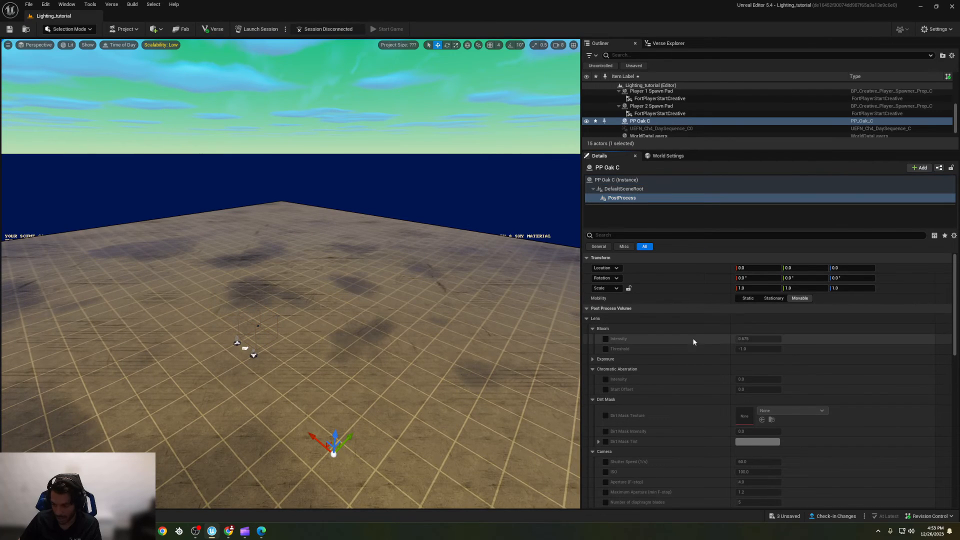
left_click(606, 339)
mouse_move(742, 339)
left_mouse_down()
mouse_move(780, 339)
mouse_move(753, 339)
left_mouse_up()
left_click(593, 328)
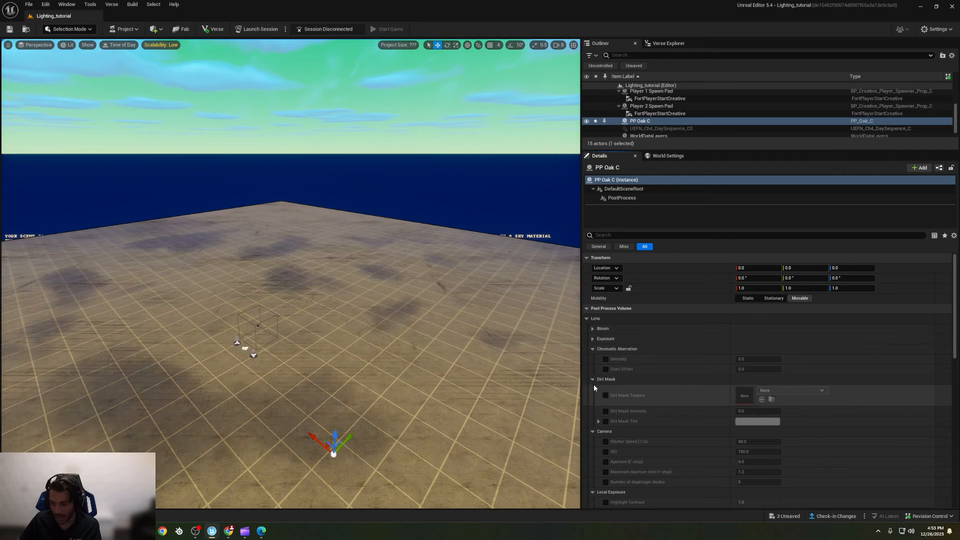
Step: Set PP Oak's Exposure Compensation to about -0.79 and inspect the darkened scene
left_click(593, 339)
left_click_drag(758, 359, 756, 359)
right_click_drag(480, 325, 515, 322)
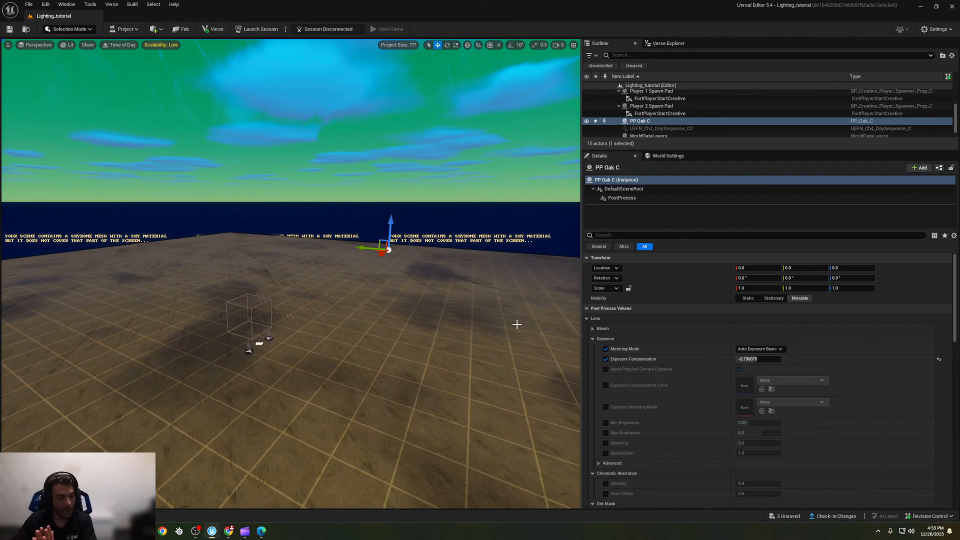